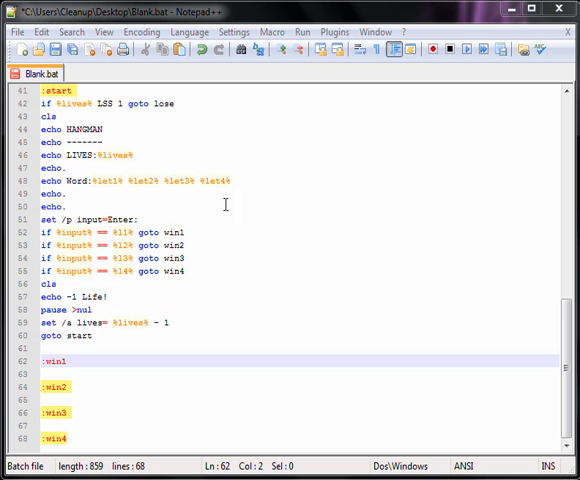
Insert a new line under :win1 and write set let1=%l1% on it.
click(109, 345)
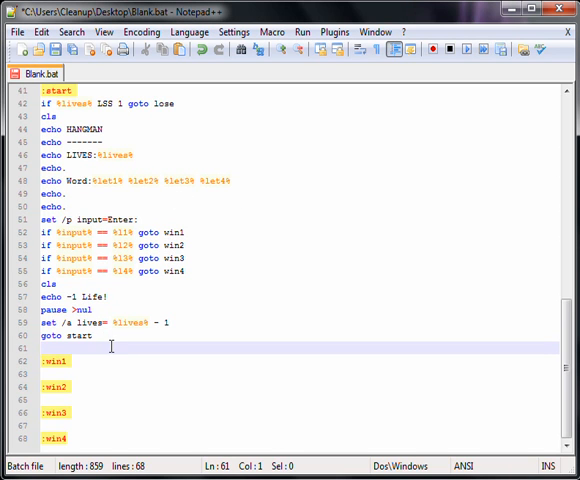
scroll(110, 345, up, 7)
scroll(112, 345, up, 7)
scroll(115, 344, down, 7)
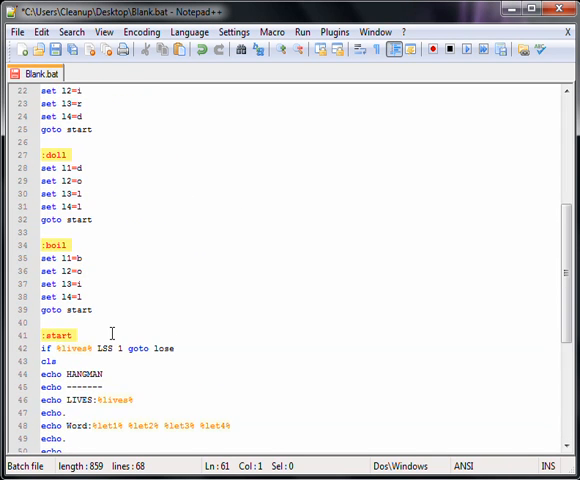
scroll(115, 344, down, 7)
click(119, 335)
click(67, 374)
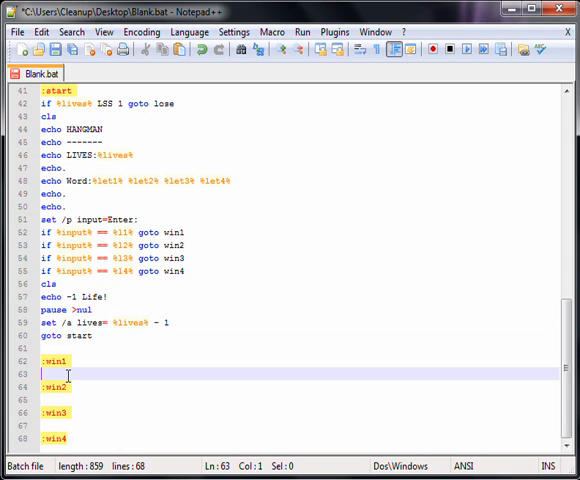
key(Return)
key(Up)
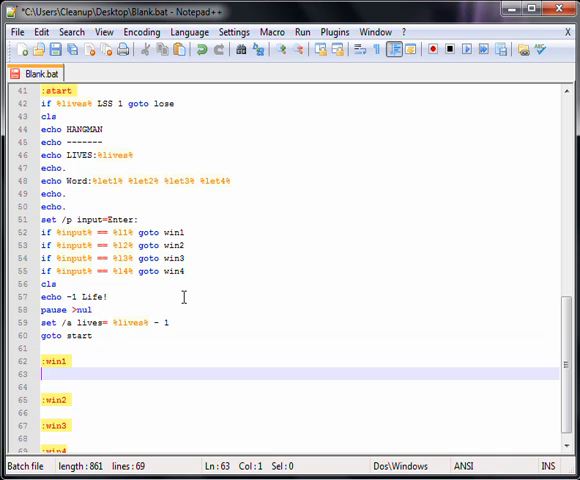
text(set )
text(let1=%)
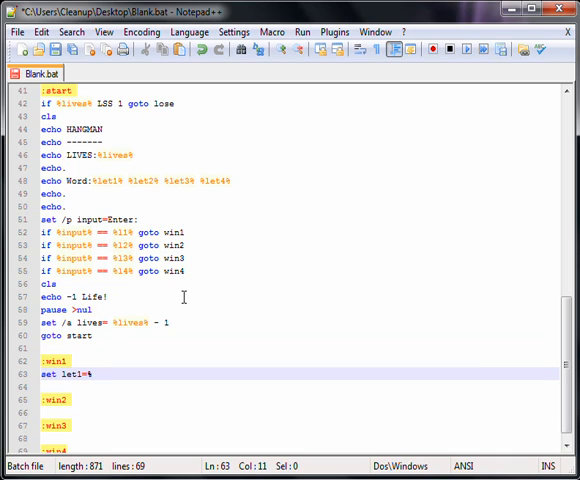
text(l1%)
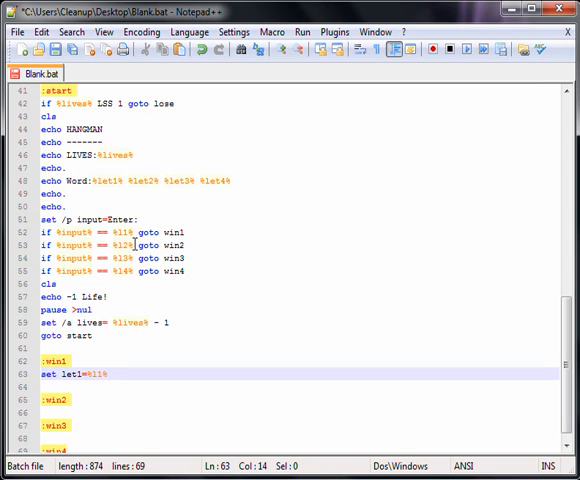
click(113, 232)
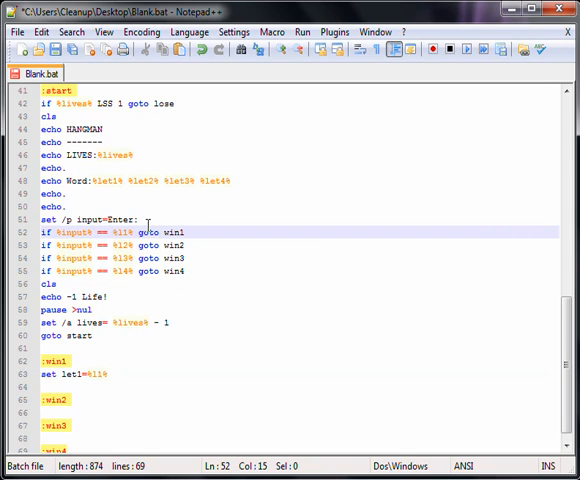
click(175, 245)
click(184, 232)
click(78, 364)
drag(103, 181, 120, 181)
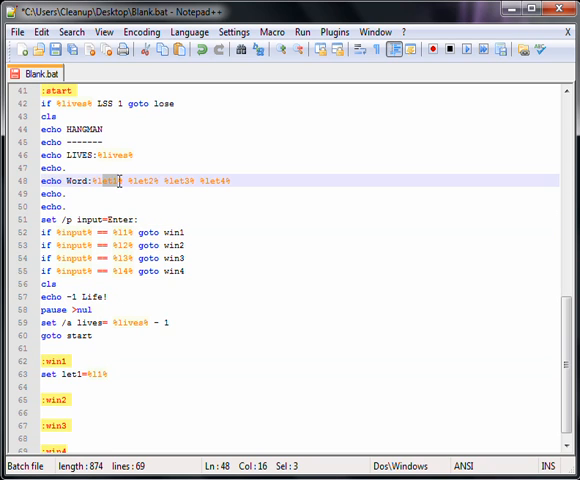
click(114, 373)
scroll(117, 193, up, 3)
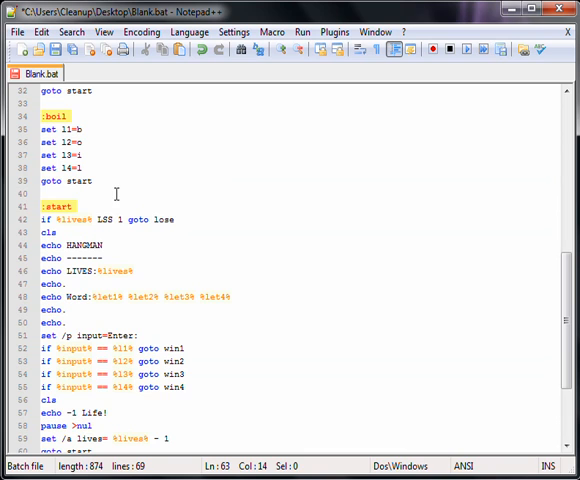
Review the let1-let4 variables in the Word display line and the lower win labels.
click(92, 136)
drag(103, 296, 115, 296)
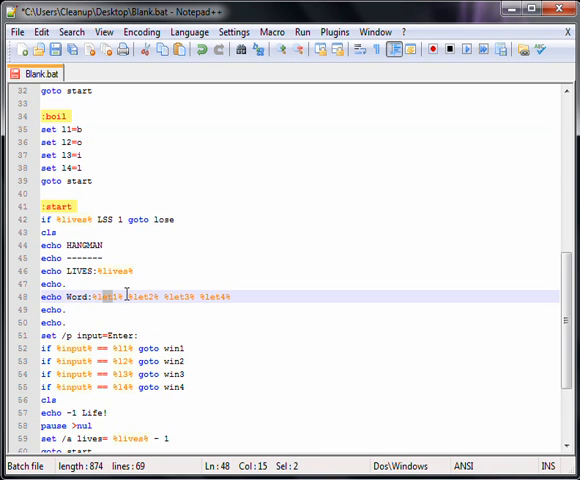
scroll(137, 353, down, 3)
click(109, 377)
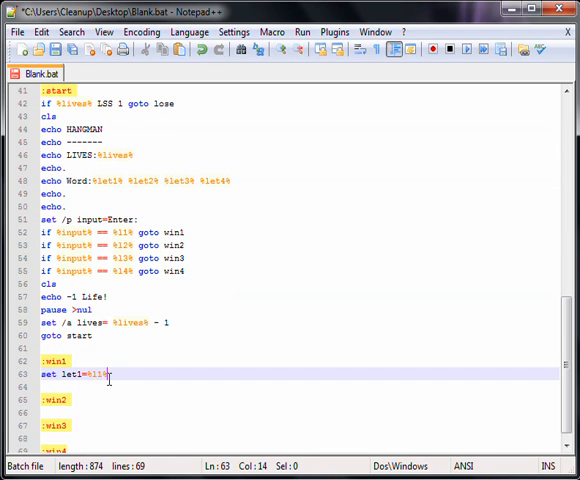
click(72, 420)
drag(60, 432, 72, 432)
scroll(144, 233, up, 2)
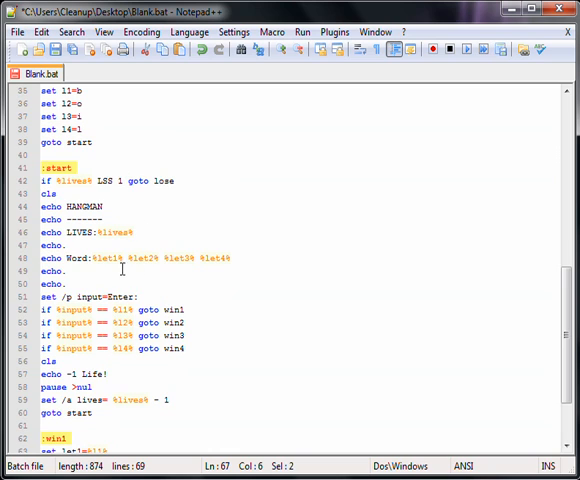
click(158, 258)
click(88, 91)
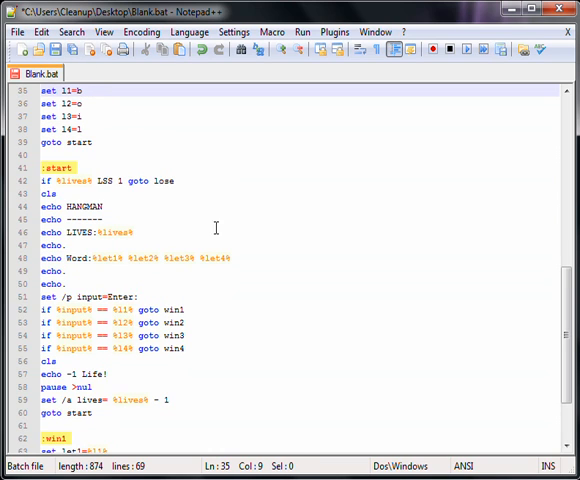
click(227, 262)
click(145, 262)
click(178, 258)
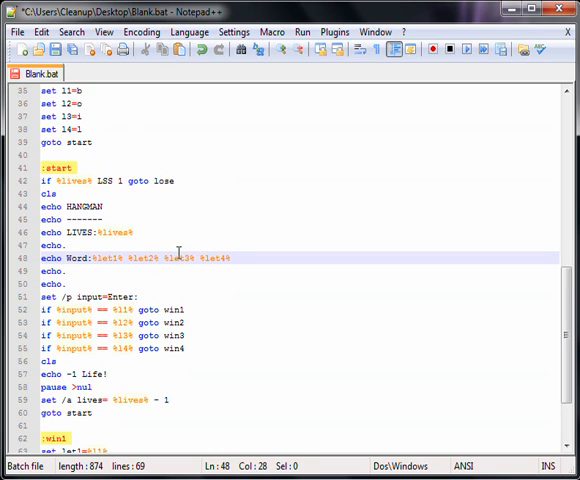
drag(136, 258, 130, 258)
click(185, 258)
click(216, 258)
drag(180, 258, 174, 258)
click(117, 258)
scroll(205, 280, down, 2)
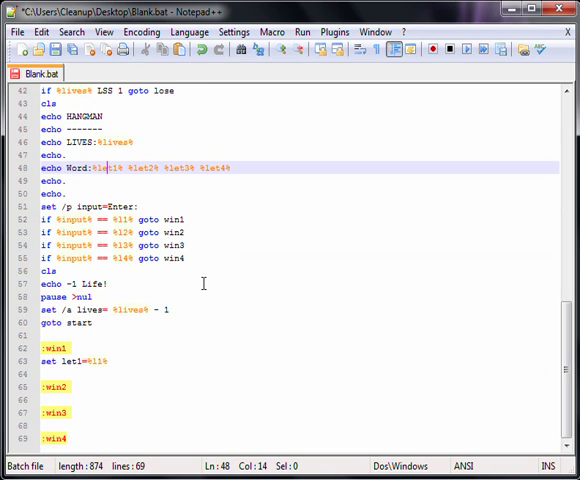
Add the line if %l1% == %l2% set let1=%l1% under set let1, checking the doll letters.
click(126, 365)
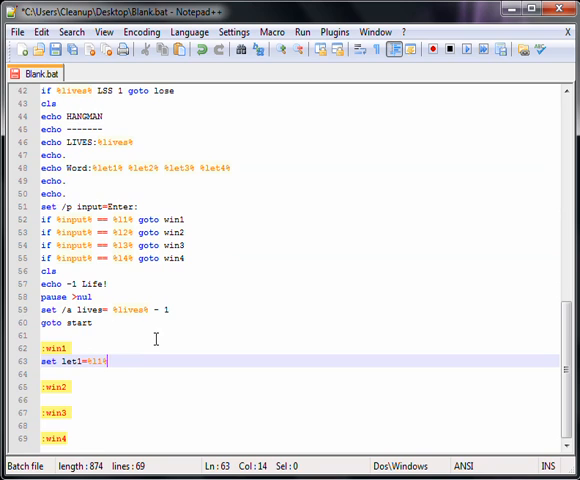
key(Return)
text(i)
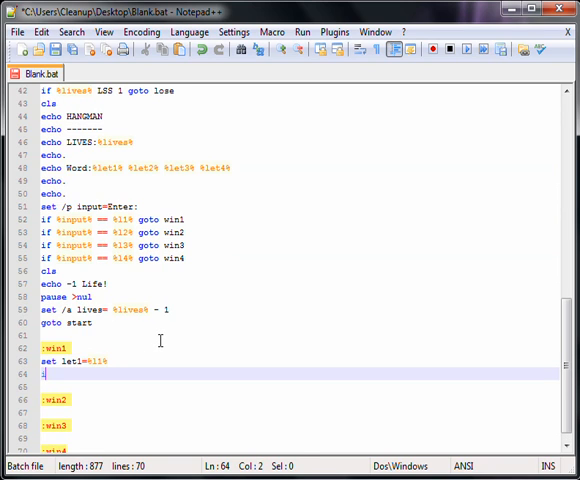
text(f %l1%)
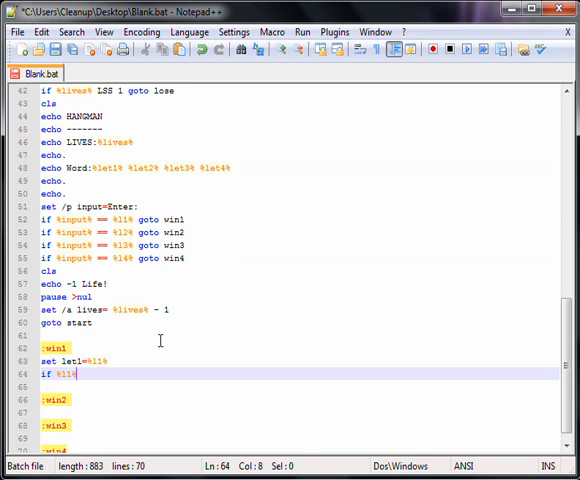
text(==)
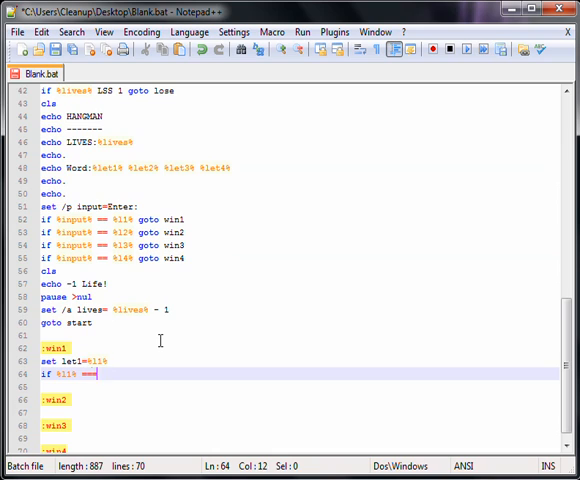
text(= %l2% )
text(set let1)
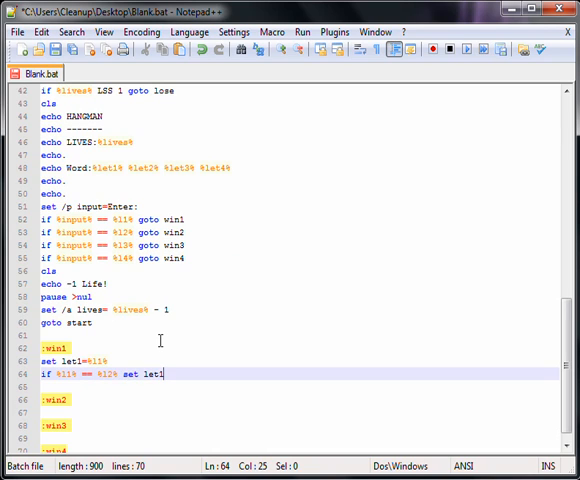
text(=%l1%)
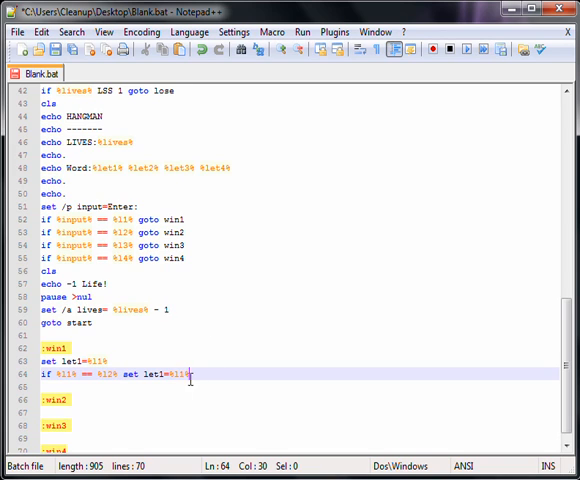
scroll(207, 369, up, 4)
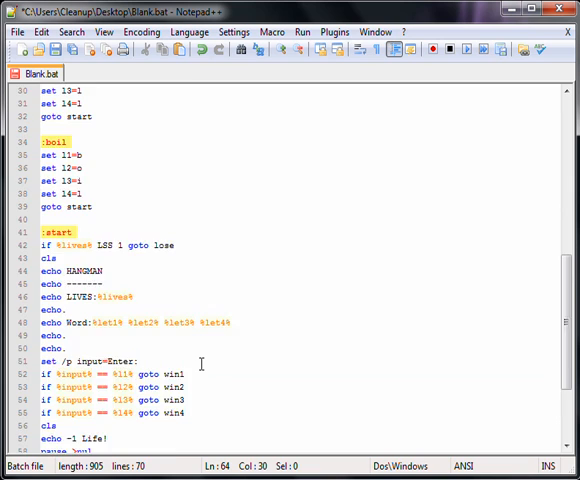
scroll(206, 360, up, 4)
click(85, 258)
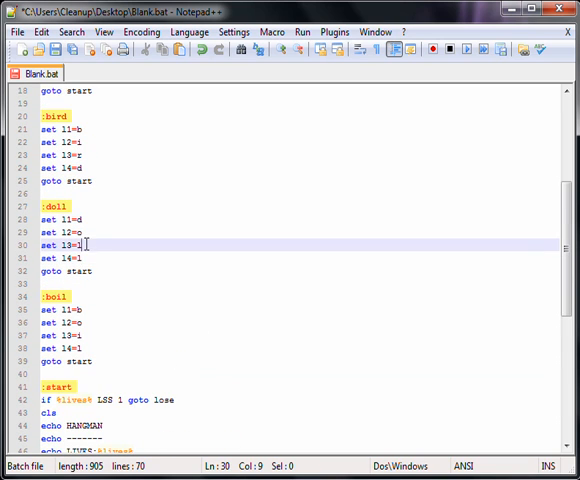
click(86, 258)
scroll(100, 270, down, 8)
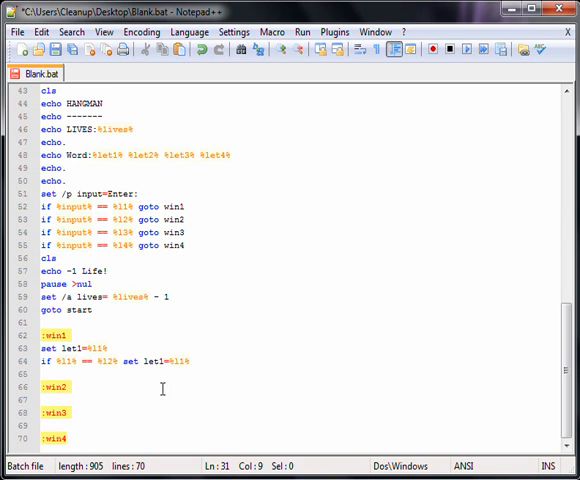
click(196, 360)
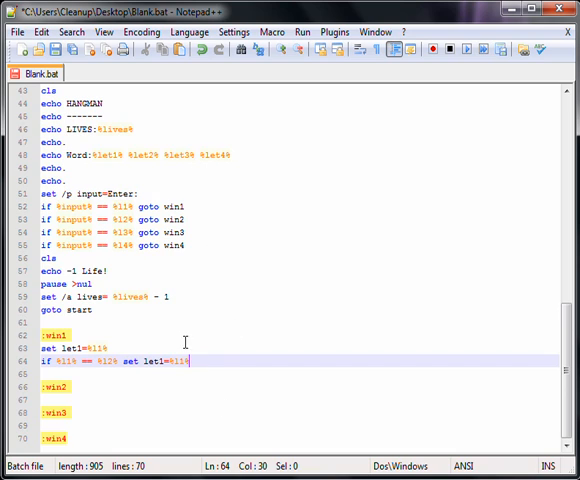
drag(57, 360, 72, 360)
click(122, 361)
click(219, 363)
Duplicate the win1 letter check line twice below itself.
drag(190, 361, 40, 361)
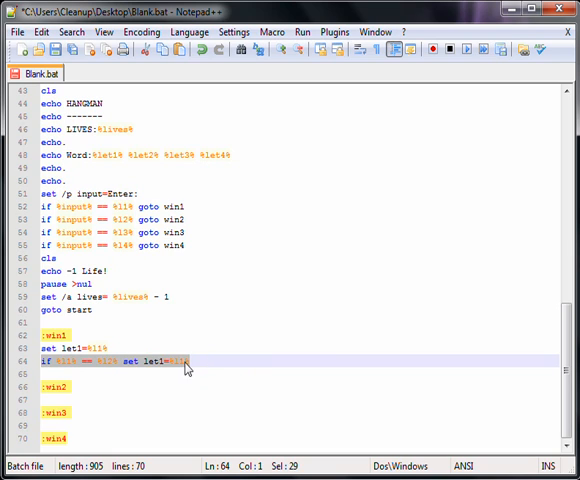
key(ctrl+c)
key(End)
key(Return)
key(ctrl+v)
key(Return)
key(ctrl+v)
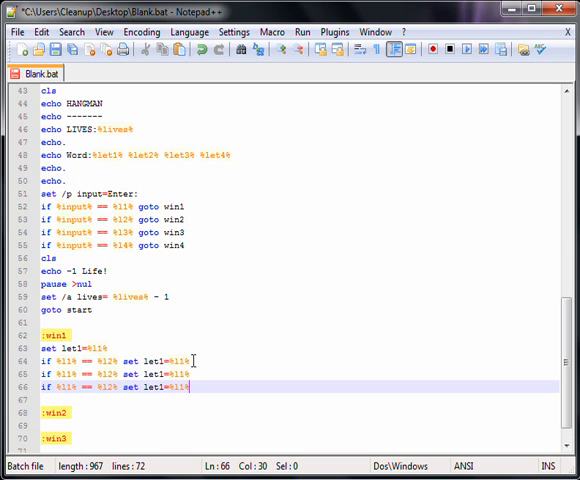
Edit the copies to compare l1 with l3 and l4, setting let2, let3, let4, then end with goto start.
mouse_move(107, 374)
mouse_down()
mouse_move(112, 374)
mouse_move(112, 387)
mouse_up()
text(3)
text(4)
click(63, 374)
mouse_move(158, 374)
mouse_down()
mouse_move(163, 374)
mouse_move(163, 387)
mouse_move(163, 374)
mouse_move(158, 387)
mouse_move(158, 361)
mouse_up()
text(23)
text(3)
click(163, 387)
text(42)
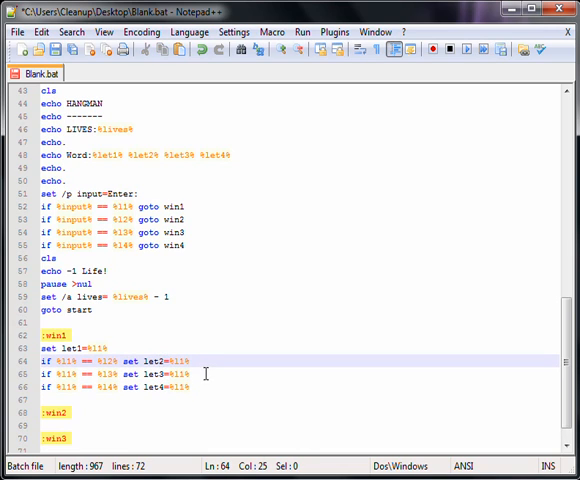
click(223, 365)
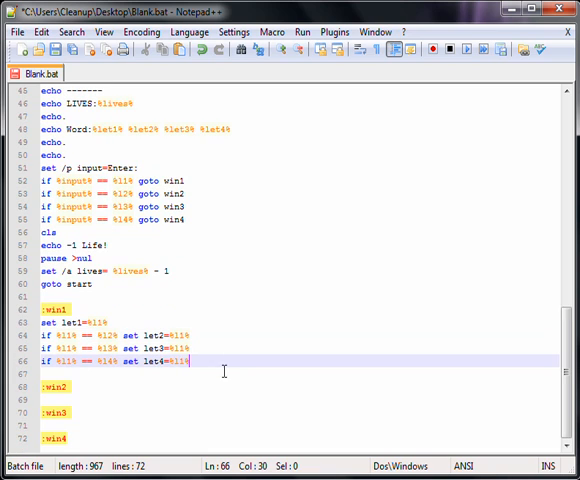
key(Return)
text(goto start)
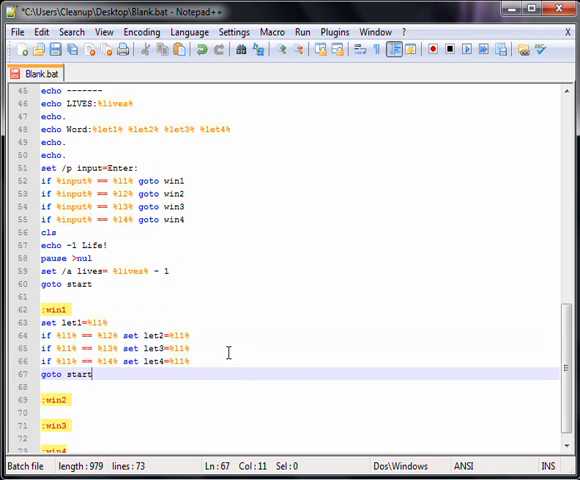
Copy the finished win1 block and paste it under :win2.
drag(93, 374, 41, 322)
right_click(50, 340)
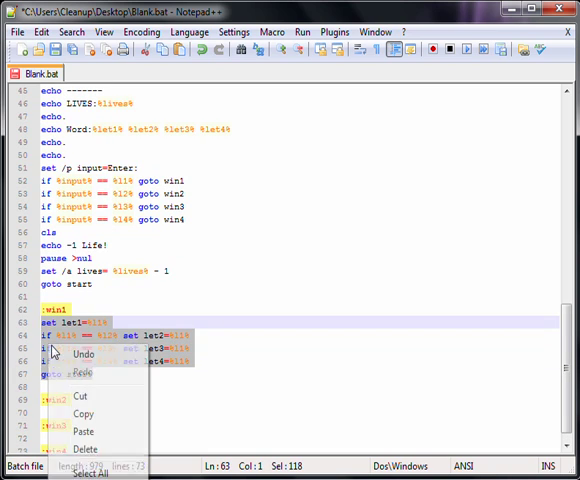
click(84, 413)
click(68, 410)
key(ctrl+v)
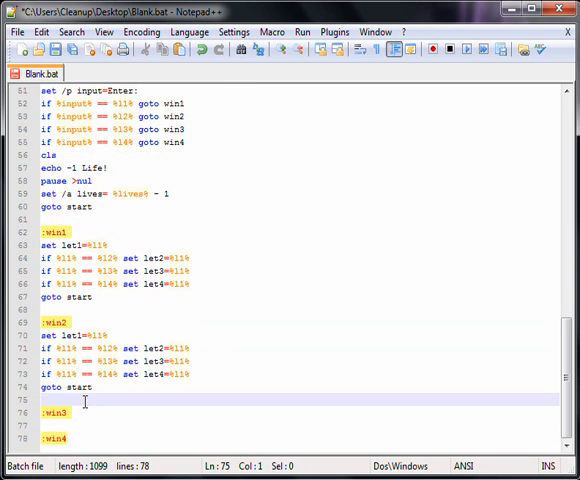
Paste the win1 block under :win3 and :win4 as well.
click(56, 425)
key(ctrl+v)
key(Return)
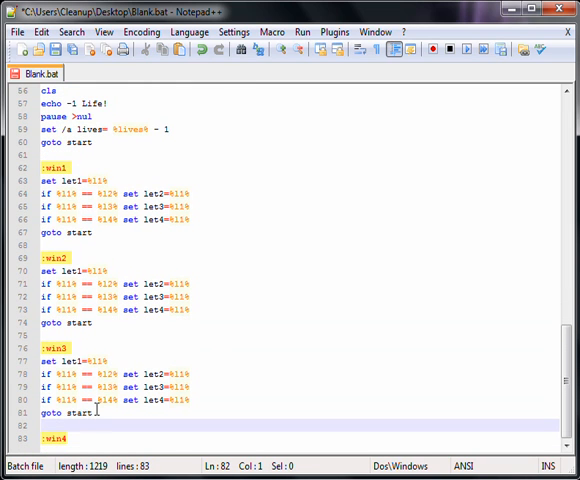
click(72, 440)
key(ctrl+v)
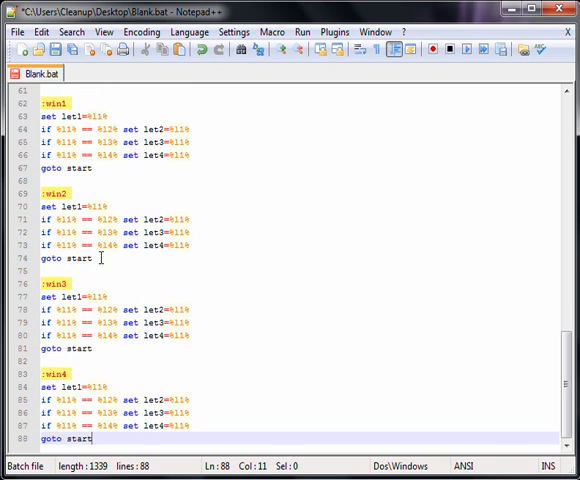
scroll(100, 238, up, 3)
scroll(106, 222, down, 2)
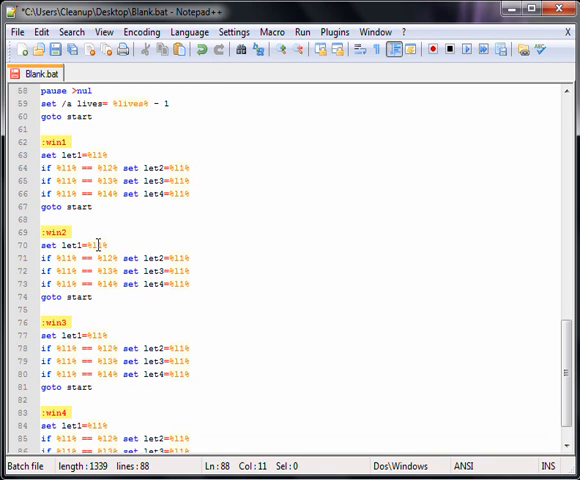
Change win2's first line to set let2=%l2% and switch its checks to compare and assign l2.
click(110, 245)
drag(81, 245, 103, 245)
text(2=%l)
text(2)
mouse_move(63, 258)
mouse_down()
mouse_move(69, 258)
mouse_move(69, 284)
mouse_up()
text(2)
click(68, 271)
text(22)
click(181, 258)
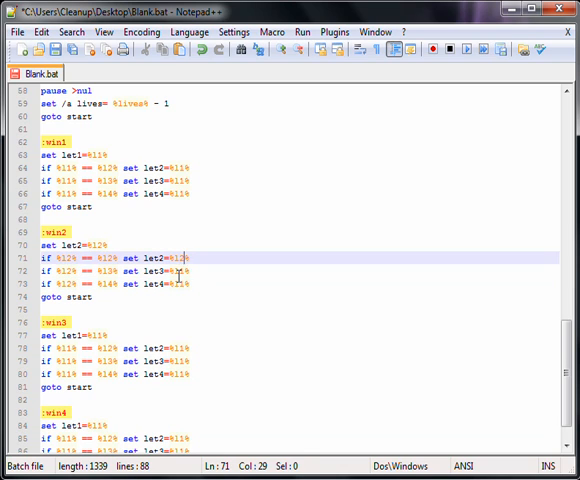
click(185, 276)
mouse_move(179, 271)
mouse_down()
mouse_move(185, 271)
mouse_move(185, 284)
mouse_up()
text(2)
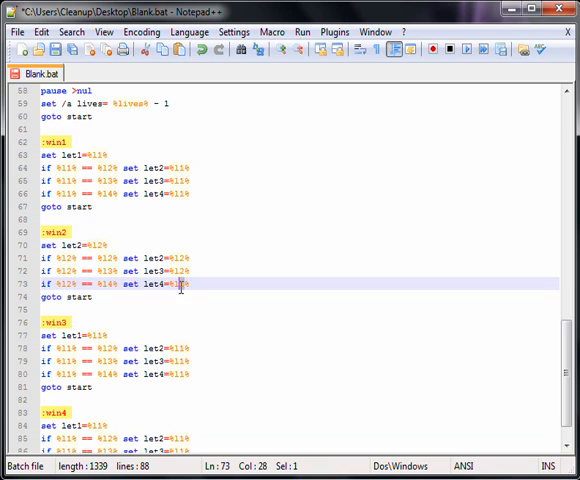
text(2)
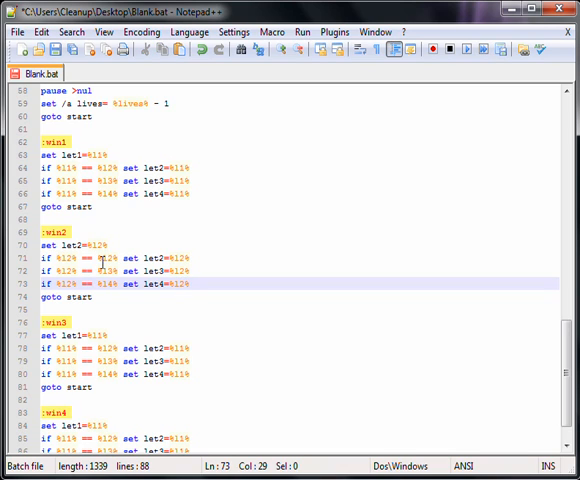
Make the first win2 check set let1 when l2 matches l1.
click(110, 258)
click(160, 259)
text(1)
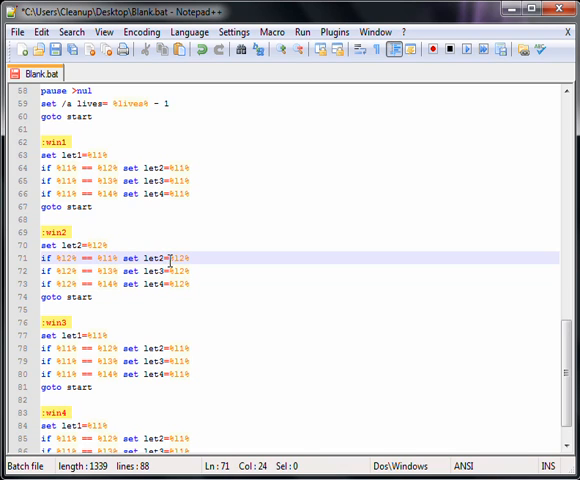
drag(166, 259, 171, 259)
text(1)
scroll(185, 312, down, 1)
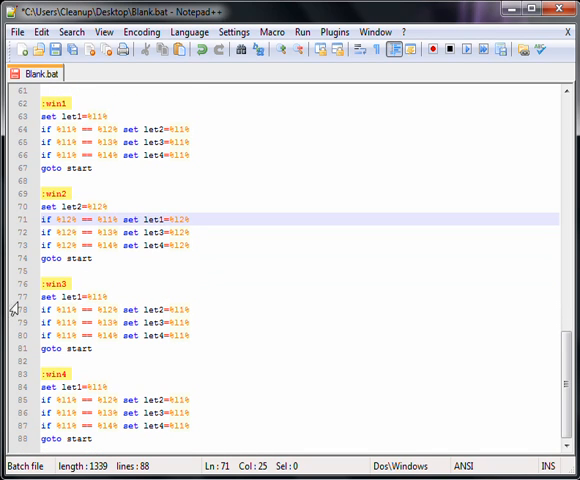
Adapt win3 to set let3=%l3% with checks against l1, l2, l4 filling let1, let2, let4.
drag(78, 296, 102, 296)
text(3=%13)
click(70, 309)
text(3)
mouse_move(64, 309)
mouse_down()
mouse_move(70, 309)
mouse_move(70, 335)
mouse_up()
text(33)
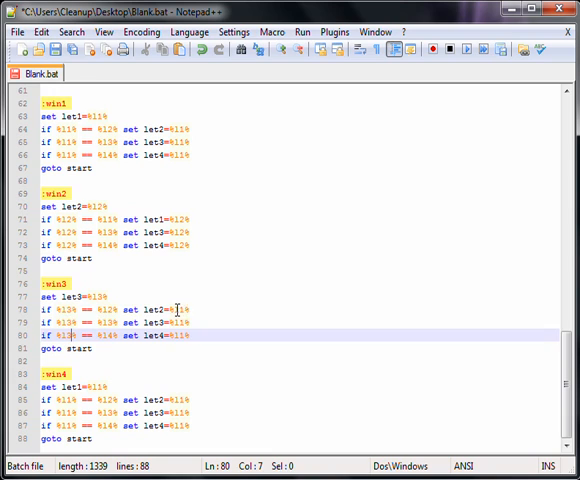
text(3)
mouse_move(178, 309)
mouse_down()
mouse_move(184, 309)
mouse_move(184, 335)
mouse_up()
text(3)
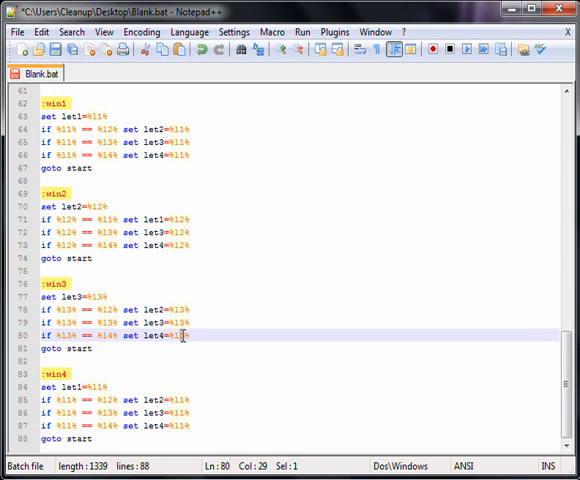
text(3)
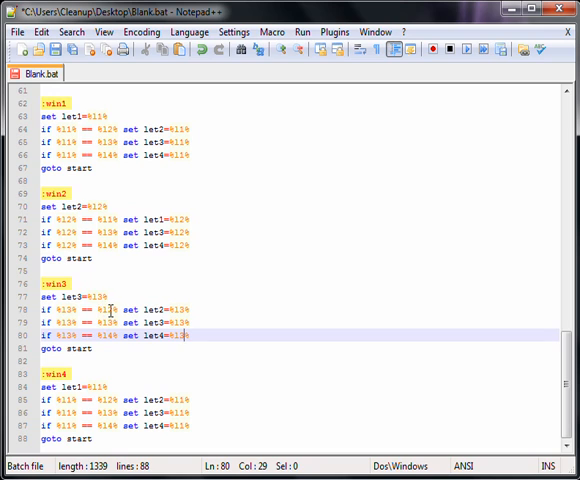
drag(157, 309, 163, 309)
text(1)
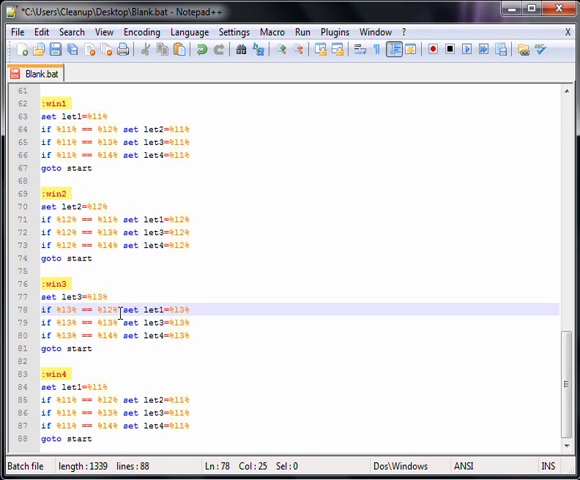
mouse_move(101, 309)
mouse_down()
mouse_move(107, 309)
mouse_move(107, 322)
mouse_up()
text(12)
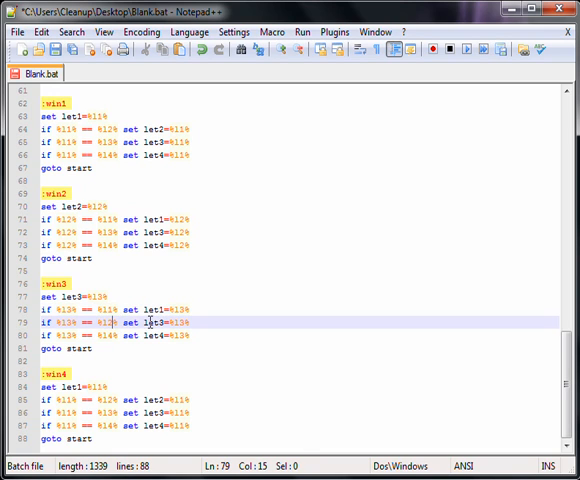
text(2)
click(200, 336)
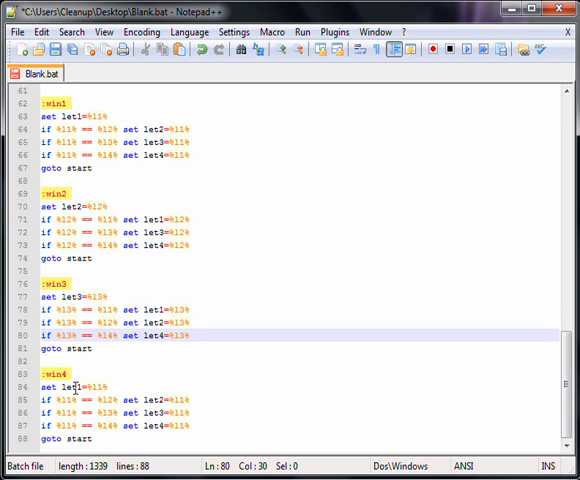
Change win4's first line to set let4=%l4%.
mouse_move(96, 386)
mouse_down()
mouse_move(102, 386)
mouse_move(82, 386)
mouse_move(72, 399)
mouse_move(72, 425)
mouse_up()
text(44)
text(44)
text(4)
Edit the win4 checks to compare %l4% with l1, l2, l3 and set let1-let3 to %l4%.
click(181, 399)
key(Delete)
text(4)
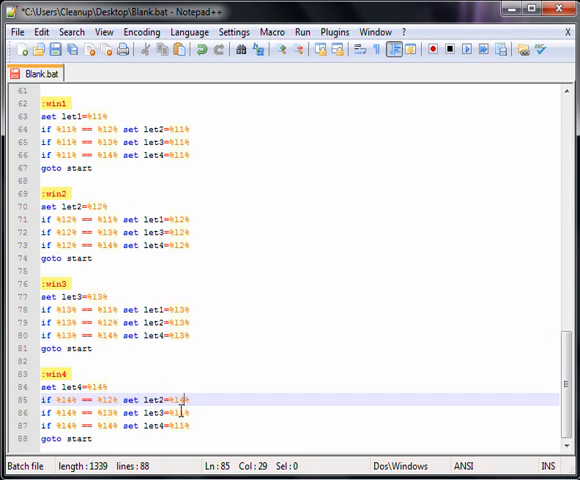
click(186, 412)
key(Delete)
text(4)
mouse_move(181, 425)
mouse_down()
mouse_move(187, 425)
mouse_move(164, 412)
mouse_move(164, 425)
mouse_up()
text(4)
click(160, 399)
text(12)
text(3)
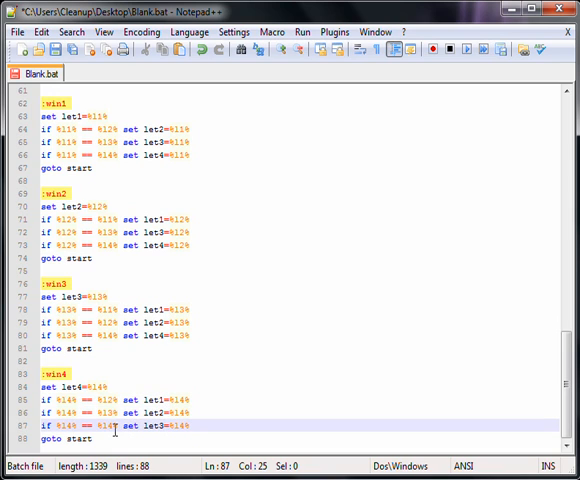
mouse_move(105, 425)
mouse_down()
mouse_move(111, 425)
mouse_move(111, 399)
mouse_up()
text(3)
text(2)
text(1)
click(108, 412)
click(111, 425)
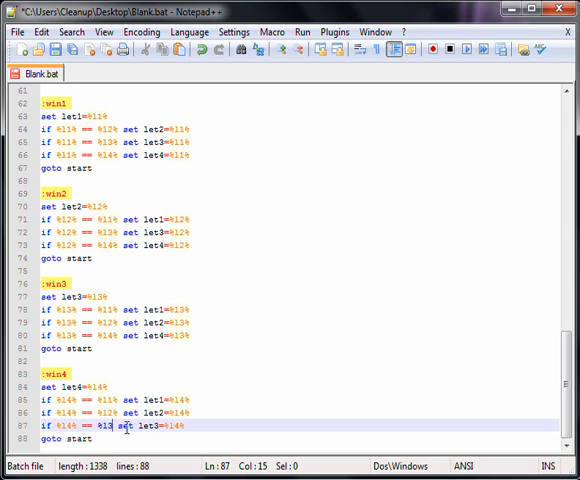
text(%)
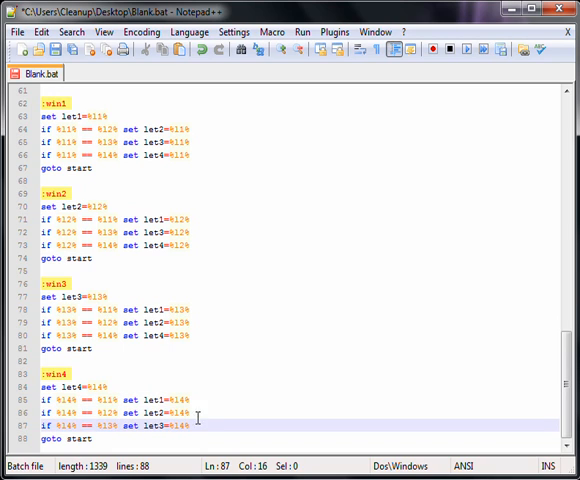
click(203, 425)
scroll(200, 340, up, 5)
scroll(190, 335, up, 4)
scroll(180, 325, up, 1)
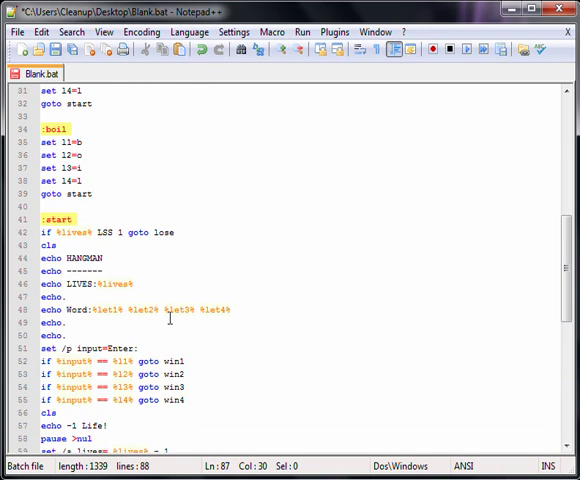
Add if not %let1% == [] goto win under the lives check in :start.
click(209, 237)
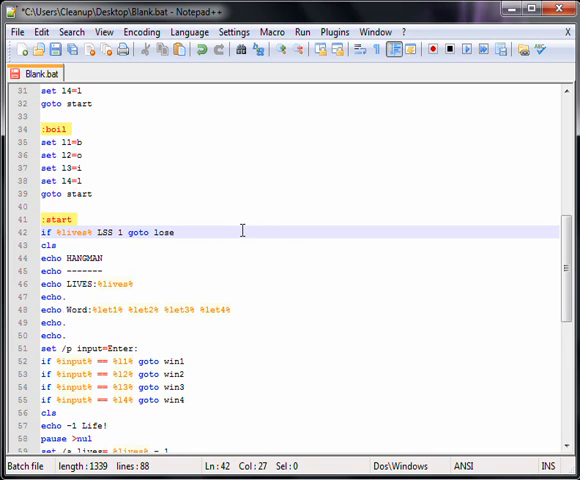
key(Return)
text(if not )
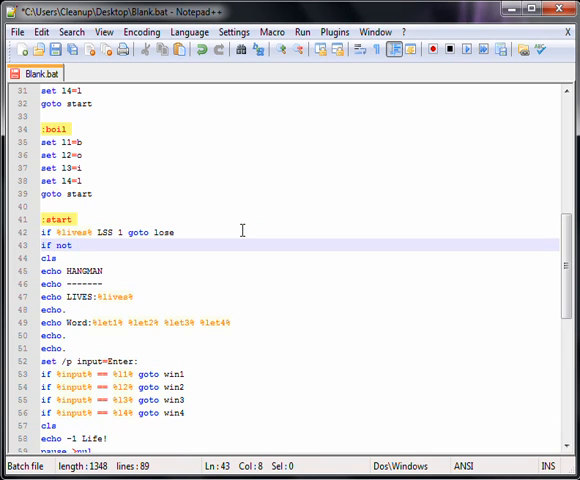
text(%let1% )
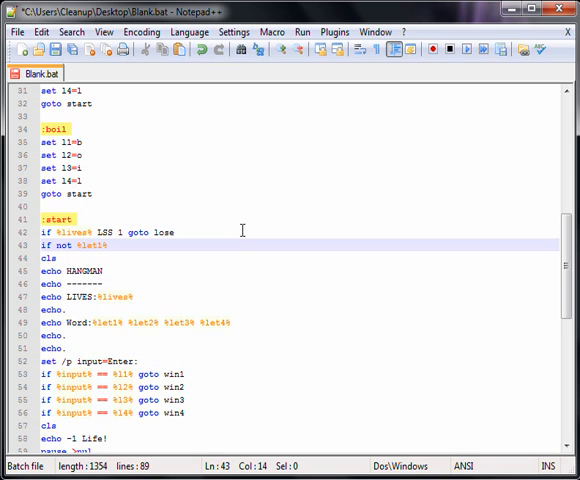
text(== [])
scroll(168, 252, up, 4)
scroll(168, 252, up, 4)
click(114, 116)
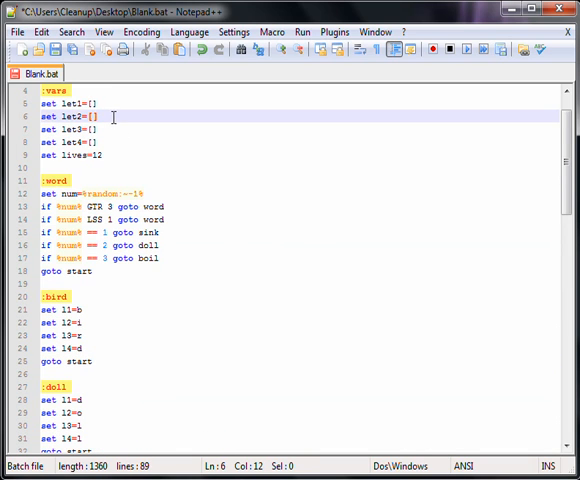
scroll(114, 116, down, 2)
click(98, 232)
scroll(98, 236, up, 3)
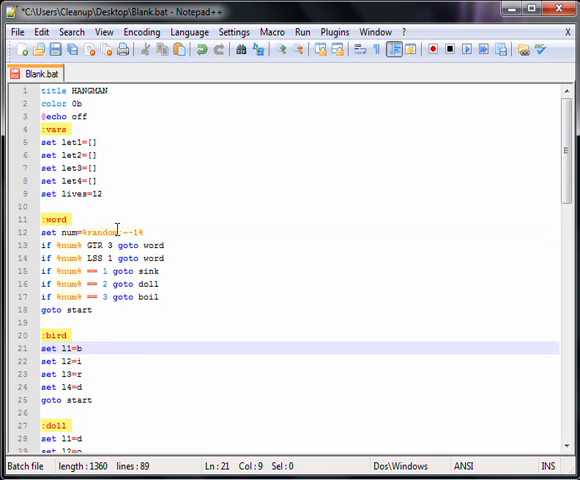
click(97, 360)
scroll(212, 386, down, 6)
click(160, 399)
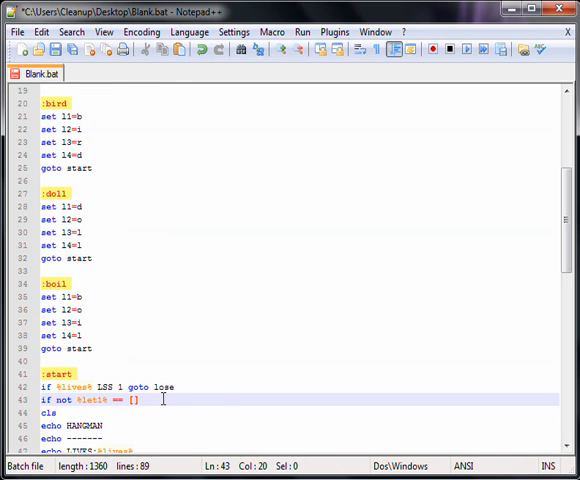
text(got)
text(o win)
click(89, 399)
click(128, 400)
click(142, 400)
Chain conditions so the line jumps to win only when let1, let2, let3 and let4 are all non-blank.
drag(134, 400, 38, 400)
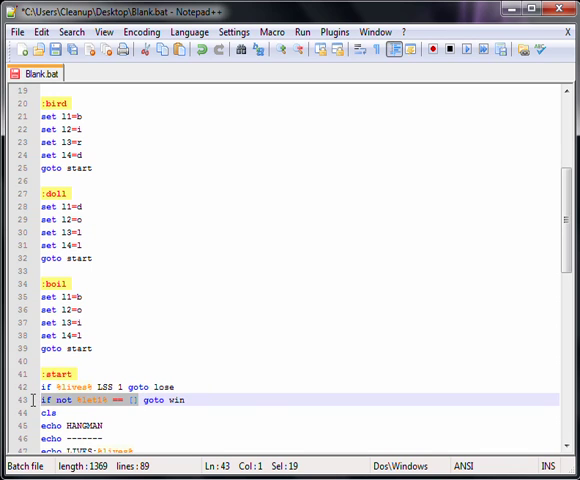
click(133, 400)
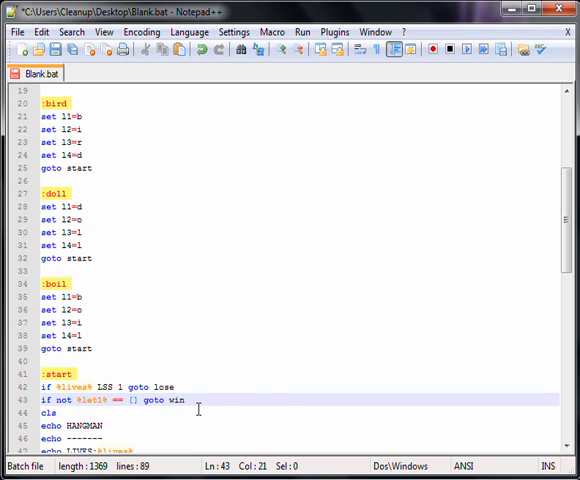
key(ctrl+v)
key(ctrl+v)
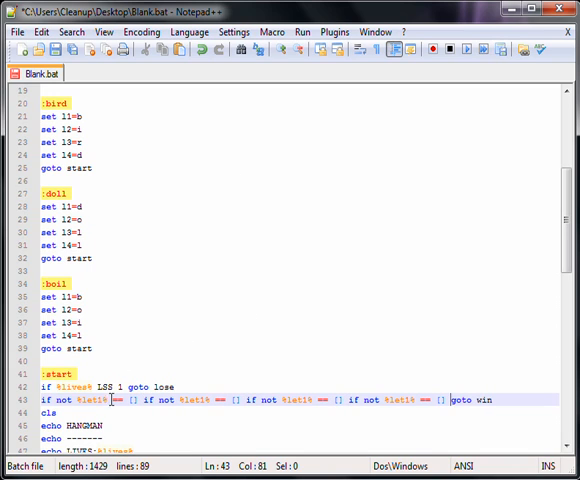
drag(199, 399, 206, 399)
text(2)
drag(299, 400, 305, 400)
text(3)
drag(404, 400, 410, 400)
text(4)
click(511, 399)
scroll(490, 380, down, 3)
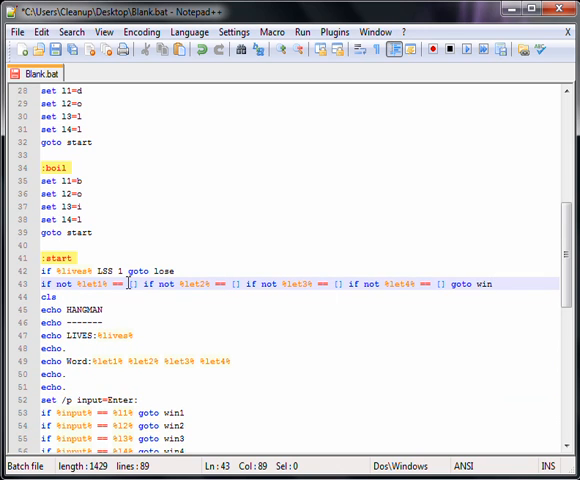
drag(130, 284, 248, 284)
drag(55, 284, 485, 284)
drag(130, 284, 375, 290)
scroll(175, 190, up, 5)
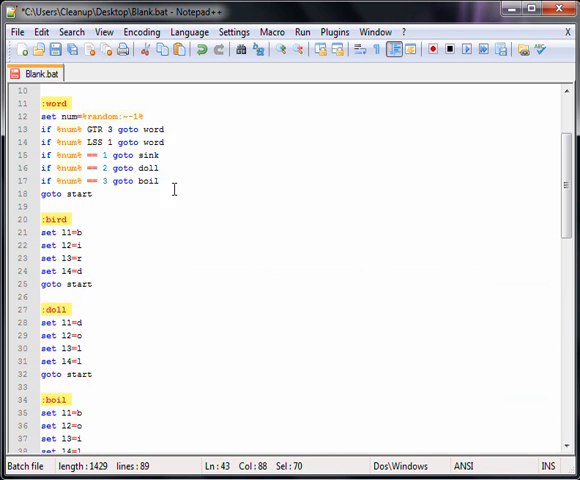
scroll(175, 190, up, 4)
Add blank lines after win4's goto start at the end of the file.
drag(100, 181, 41, 142)
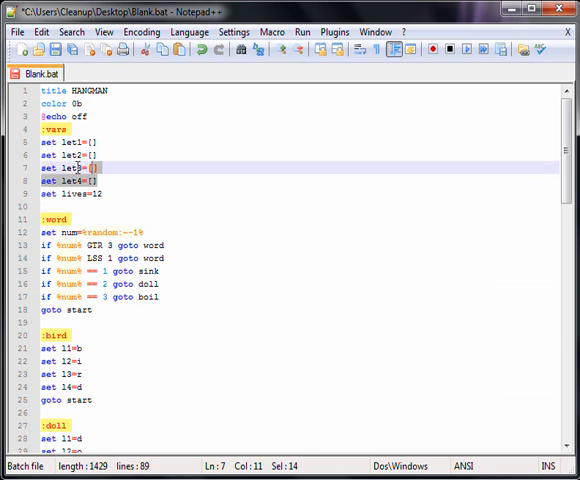
click(130, 181)
scroll(130, 181, down, 4)
scroll(240, 250, down, 3)
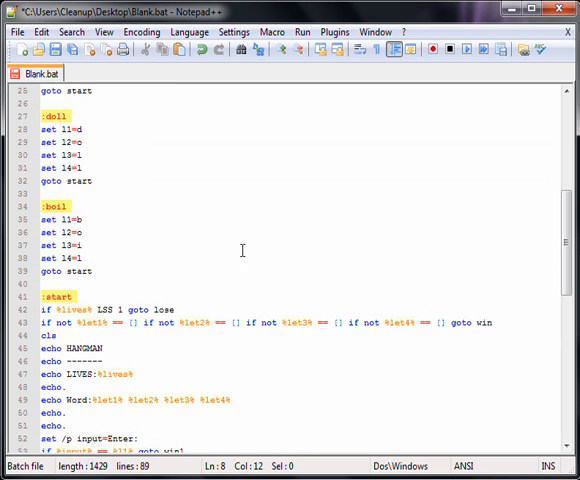
click(553, 322)
scroll(390, 420, down, 8)
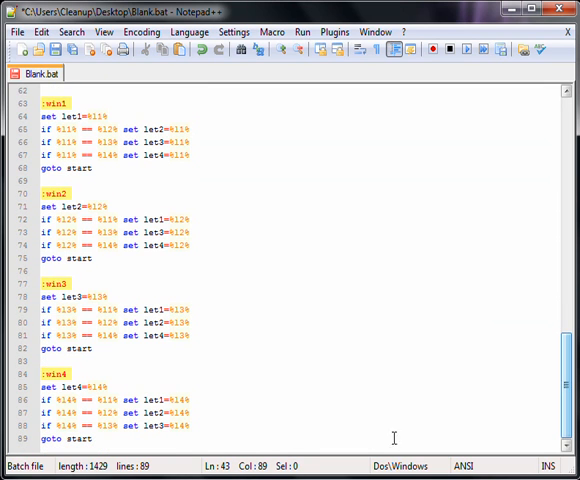
click(157, 439)
key(Return)
key(Return)
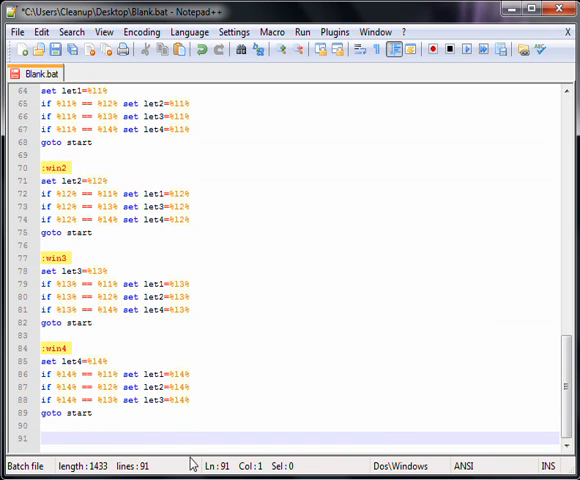
Under :win add cls, the word reveal and echo Congratulations! You win!, fixing typos.
click(96, 424)
text(:win)
key(Return)
text(cls)
key(Return)
text(e)
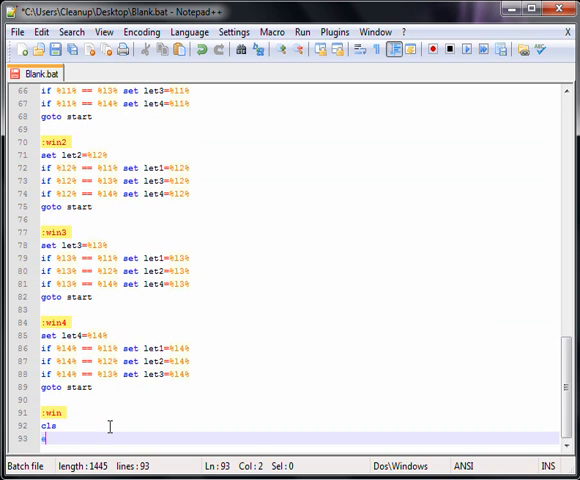
text(cho %let)
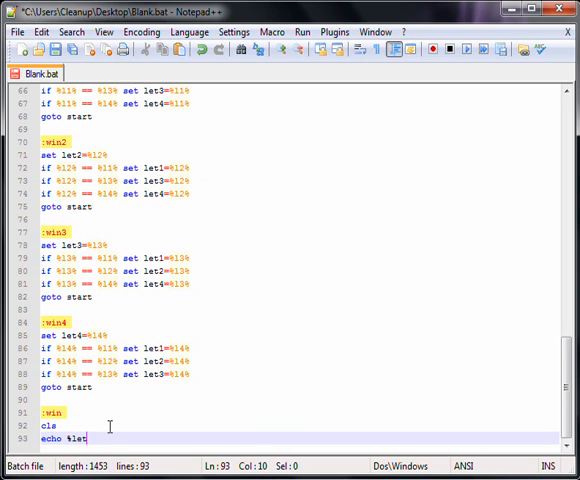
text(1%%le)
text(t2%%)
text(let3%)
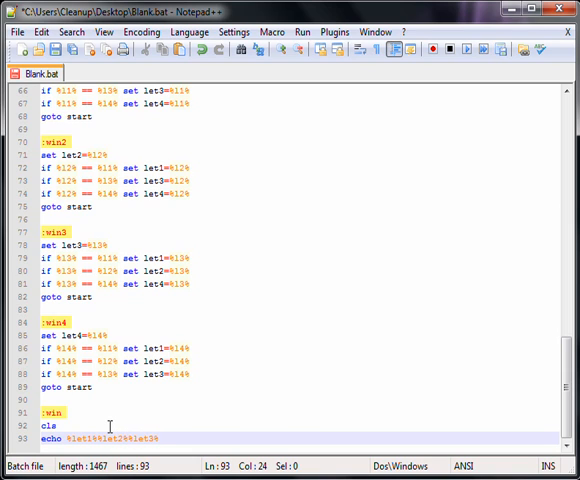
text(let)
key(BackSpace)
key(BackSpace)
key(BackSpace)
text(et4%)
key(Return)
text(echo C)
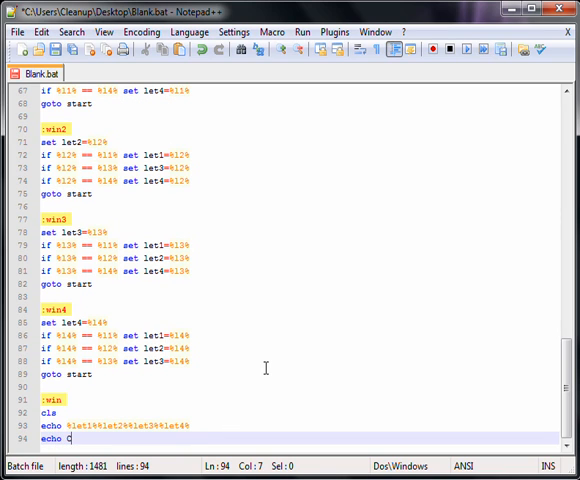
text(ongratulati)
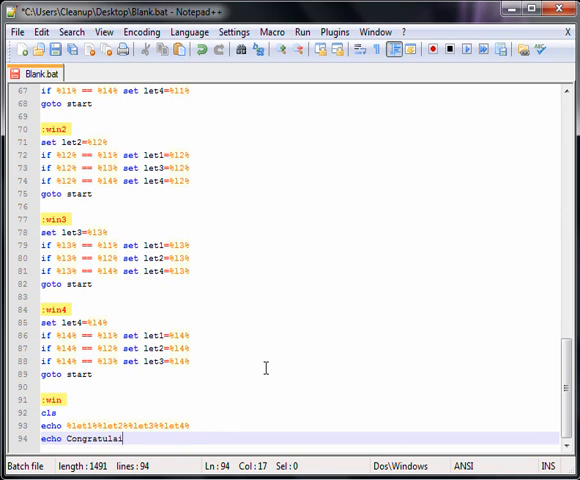
text(ons! )
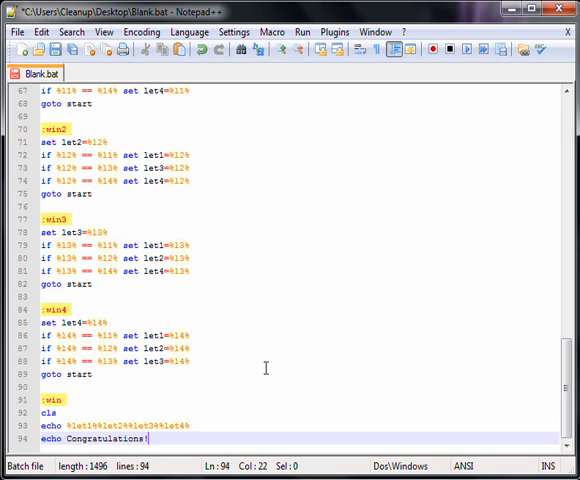
text(you)
key(BackSpace)
key(BackSpace)
text(u w)
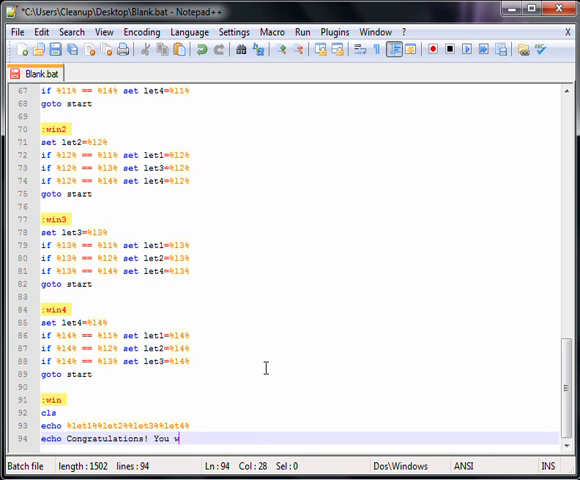
text(in!)
key(Return)
text(p)
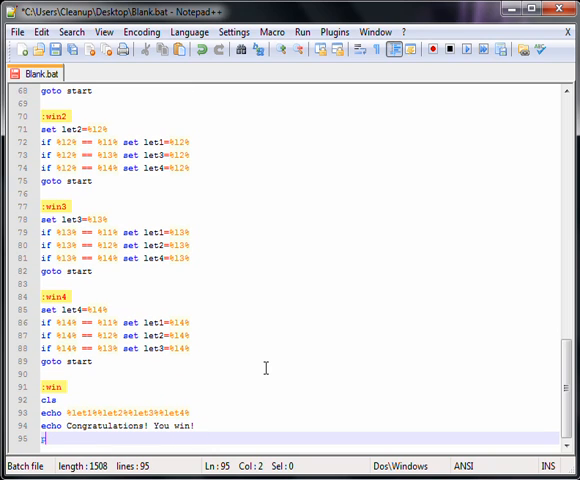
text(ause >nul)
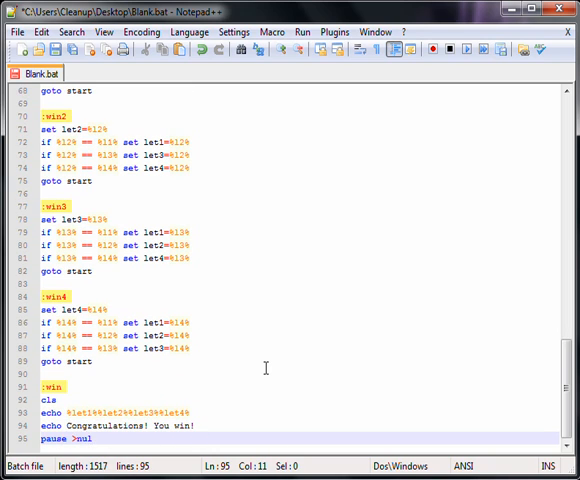
End the win section with pause >nul, echo Thanks for playing!, pause >nul and exit.
key(Return)
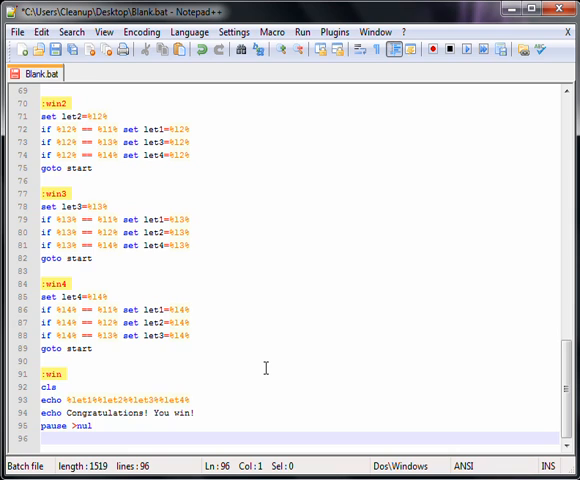
text(cls)
key(Return)
text(ccho Than)
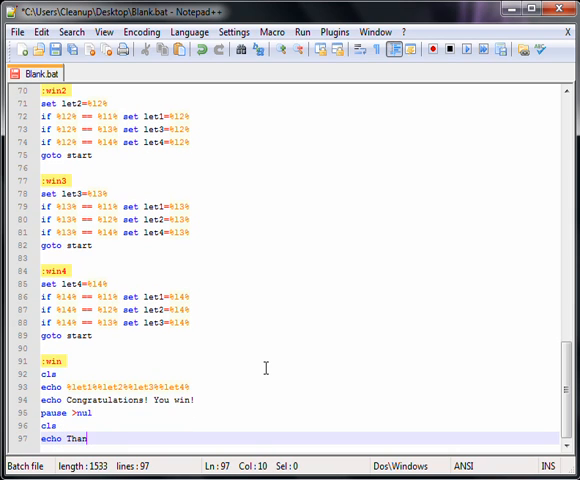
text(ksfor )
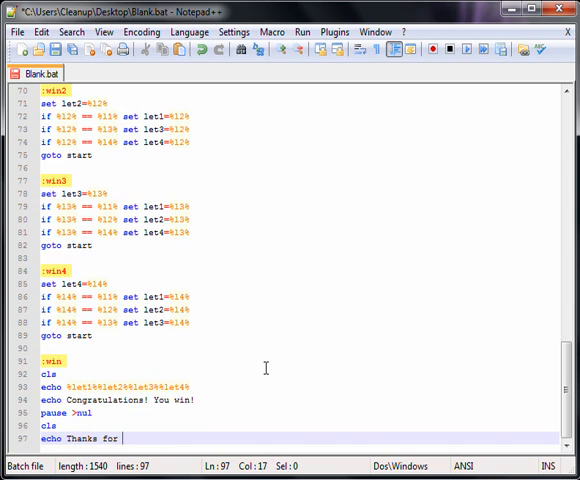
text(playing!)
key(Return)
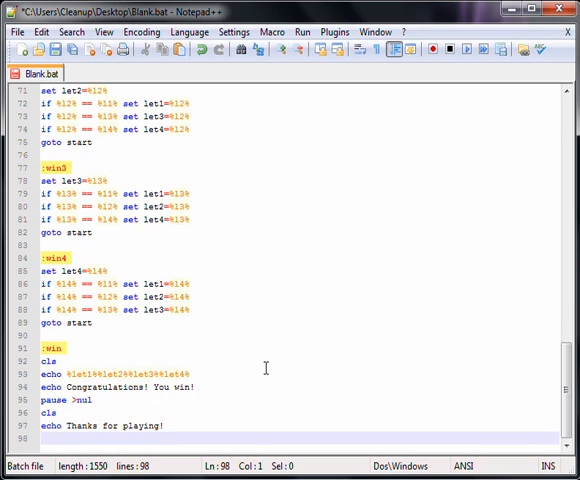
text(pause >nul)
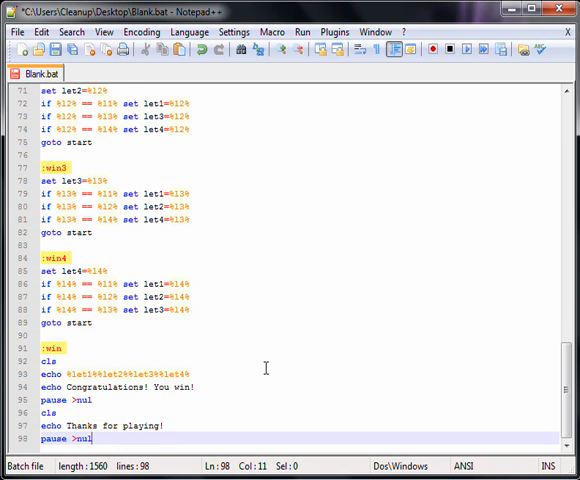
key(Return)
text(eci)
key(BackSpace)
key(BackSpace)
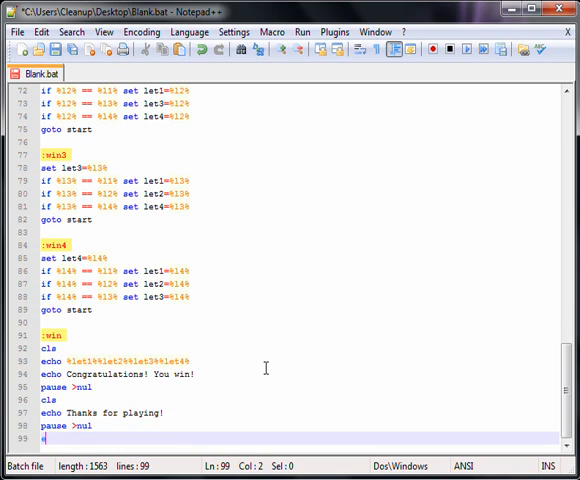
text(ch)
key(BackSpace)
key(BackSpace)
text(xit)
scroll(152, 435, up, 5)
scroll(178, 395, up, 2)
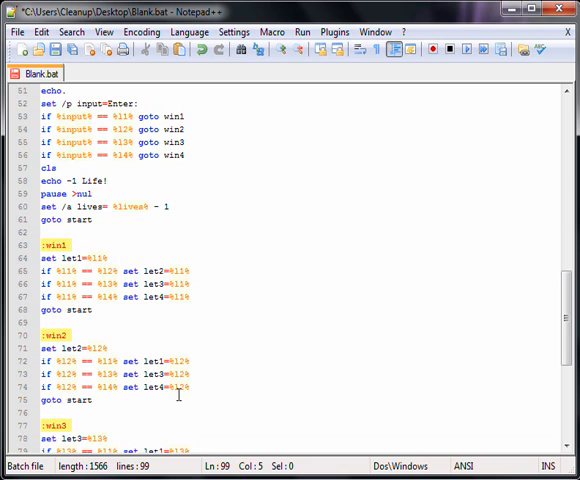
scroll(178, 392, up, 4)
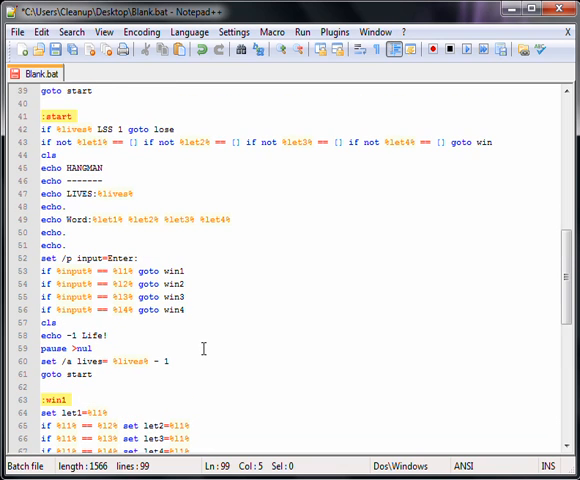
drag(128, 129, 176, 129)
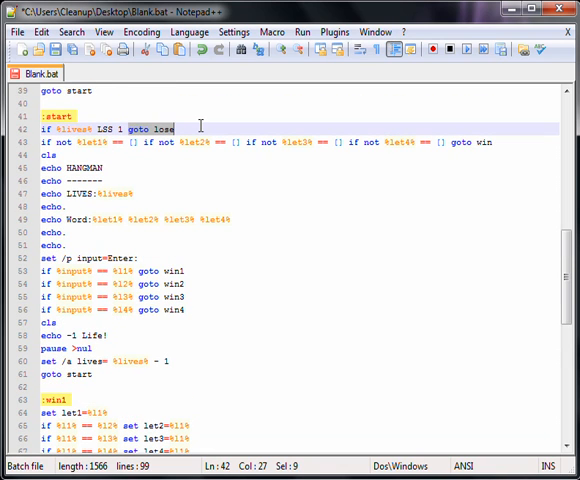
click(196, 128)
scroll(178, 160, down, 5)
scroll(178, 160, down, 3)
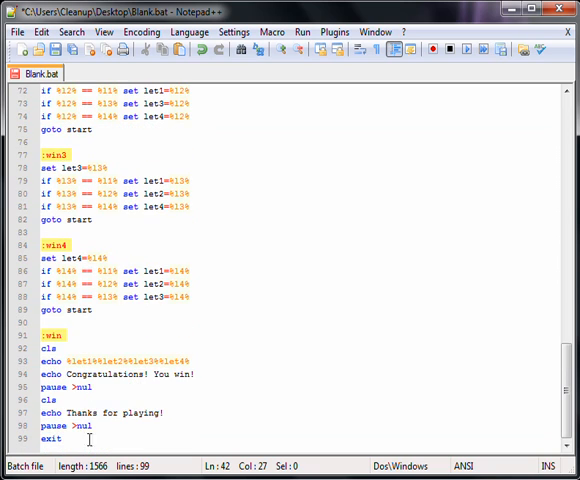
Add the :lose label after exit, clearing the screen and revealing the word.
click(95, 440)
key(Return)
key(Return)
text(:)
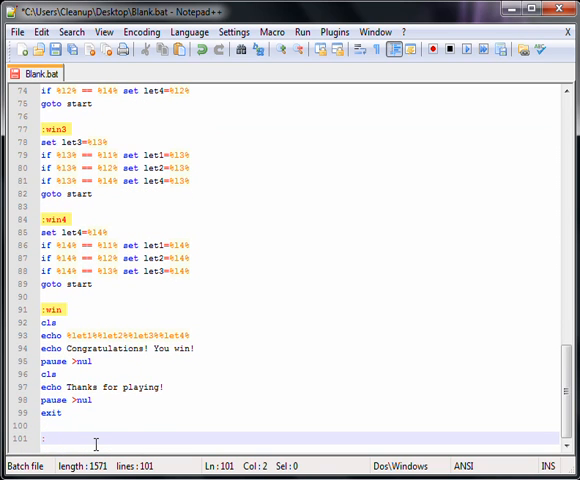
text(lose)
key(Return)
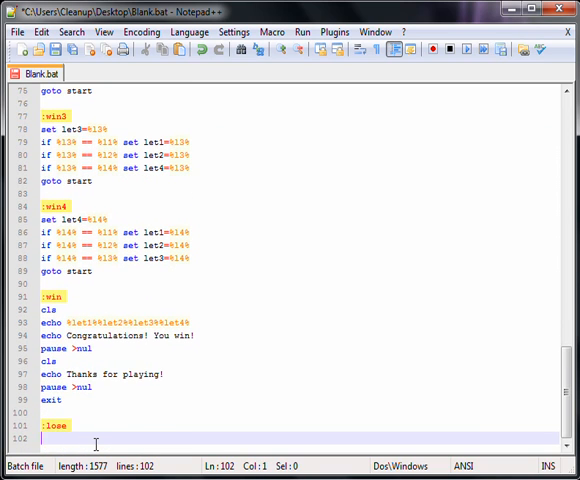
text(cls)
key(Return)
text(ec)
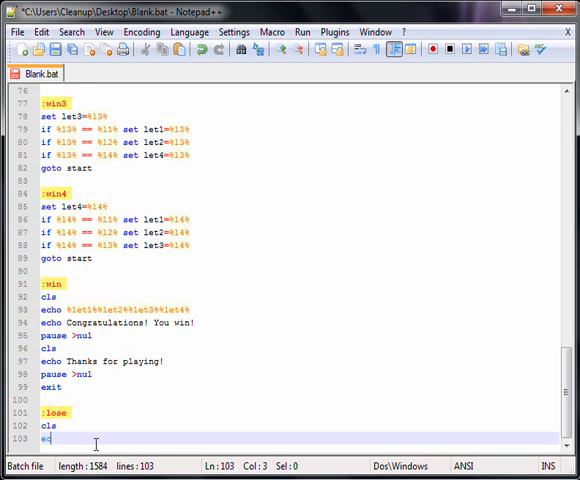
text(ho The wo)
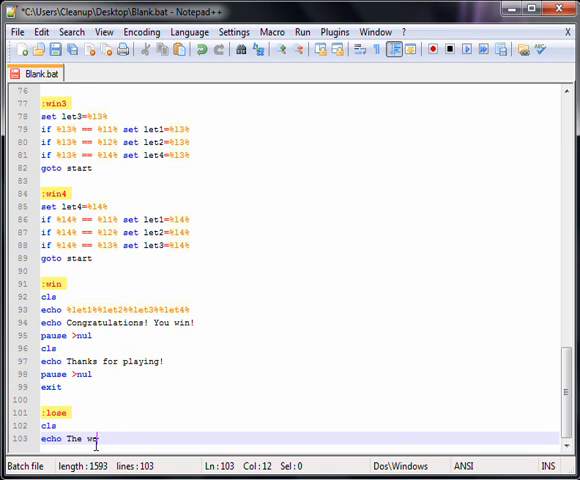
text(rd was:)
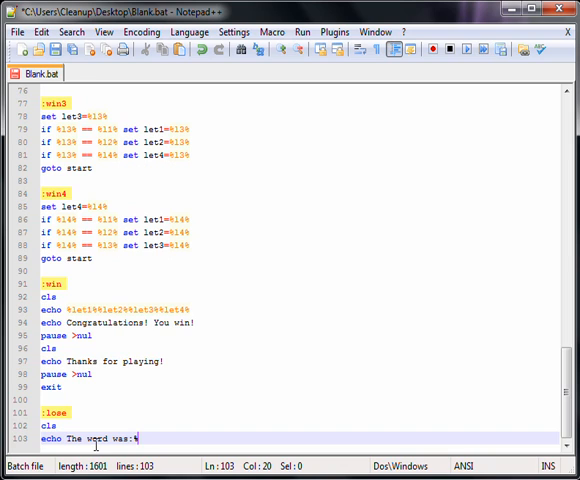
text(%l1%%l2)
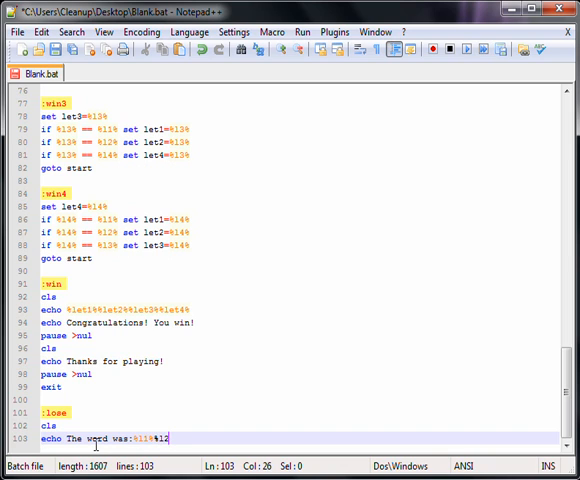
text(%%l3)
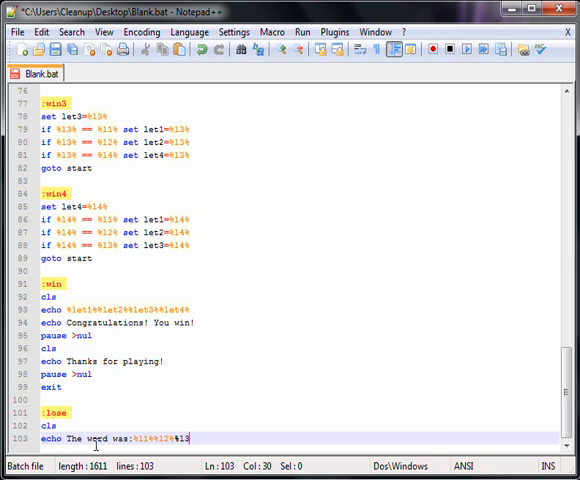
text(%%l4%)
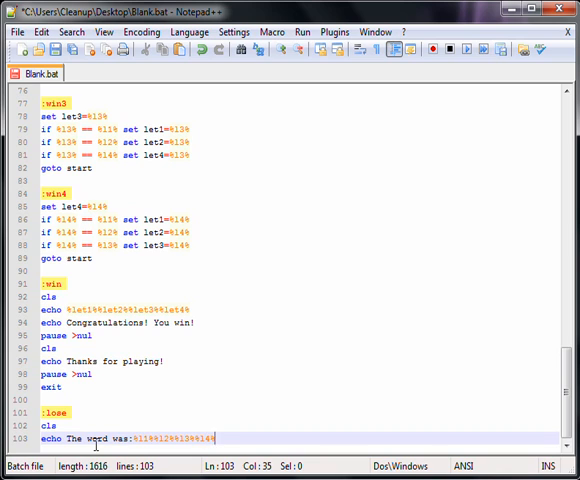
key(Return)
text(echo )
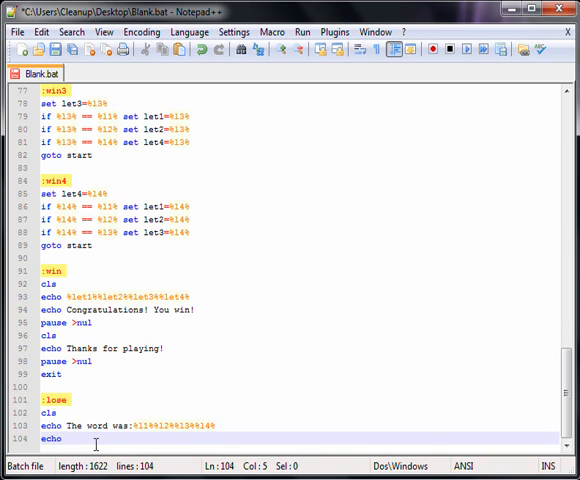
text(______)
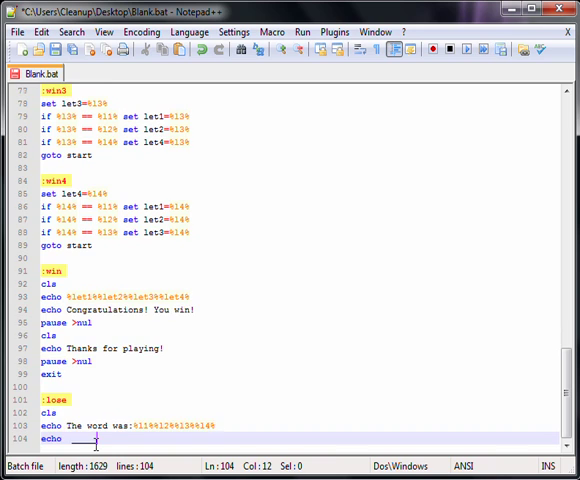
Echo the gallows post lines of the hangman drawing.
key(Return)
text(echo [)
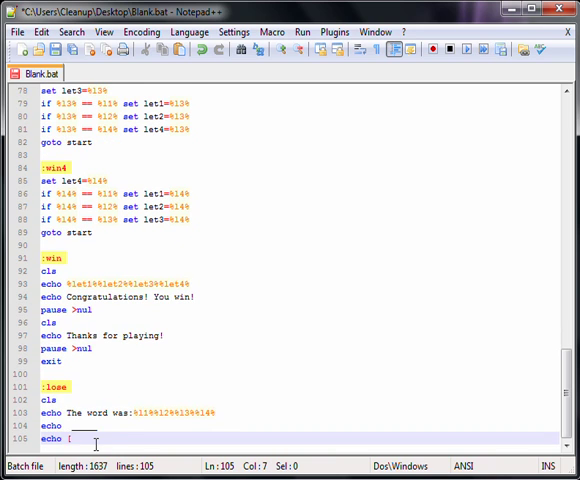
key(Return)
text(e)
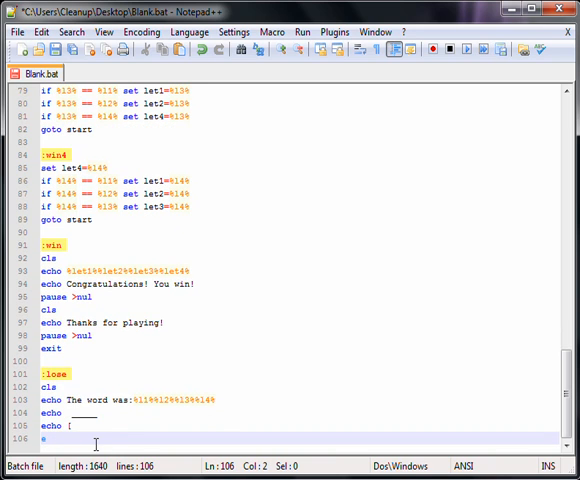
text(cho [)
key(Return)
text(ec)
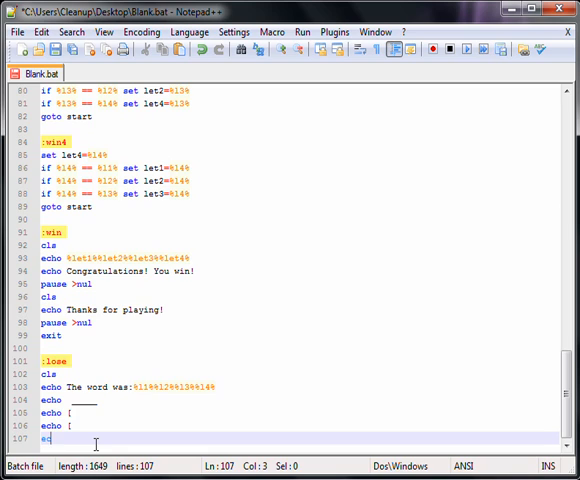
text(ho [)
key(Return)
text(echo)
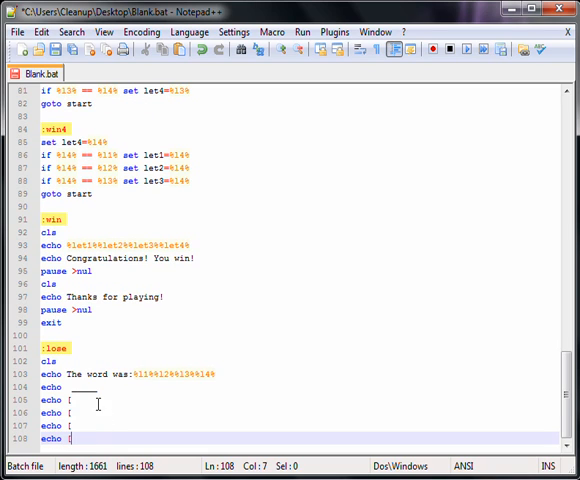
Draw the figure on the gallows: head O, arms and body /|\, legs / \, fixing spacing.
click(142, 398)
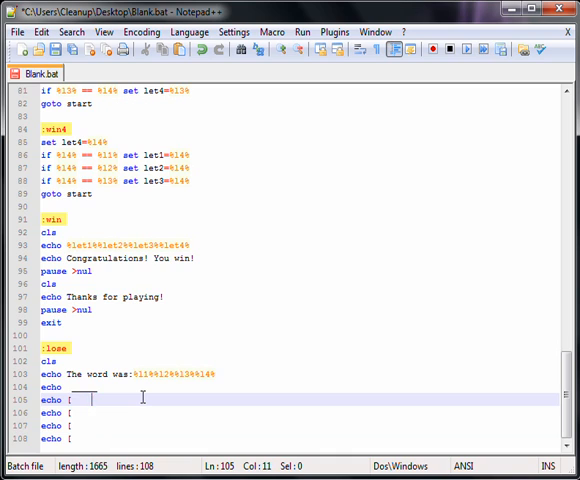
text(P)
key(BackSpace)
text(O)
key(Down)
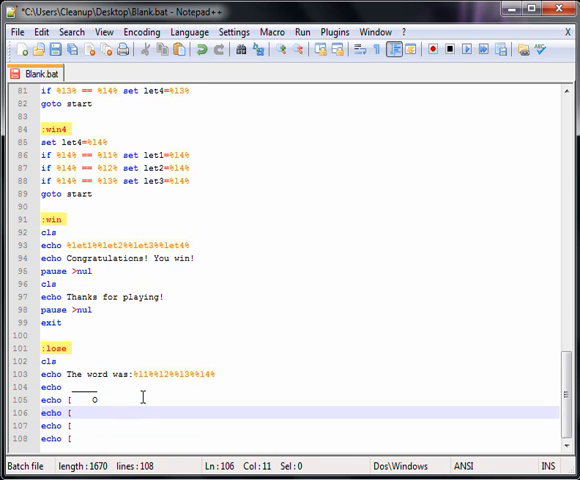
text(|)
key(Down)
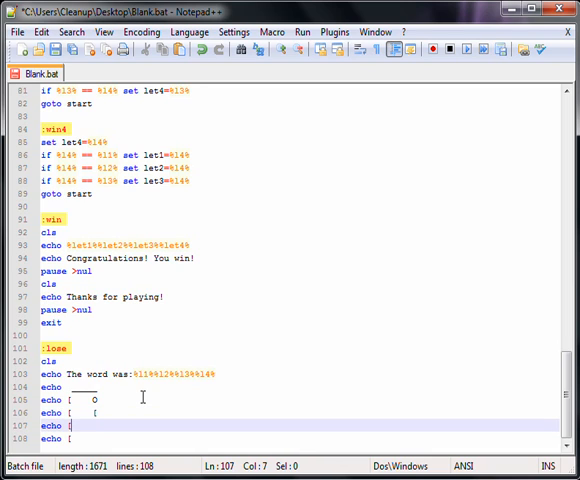
text(   /)
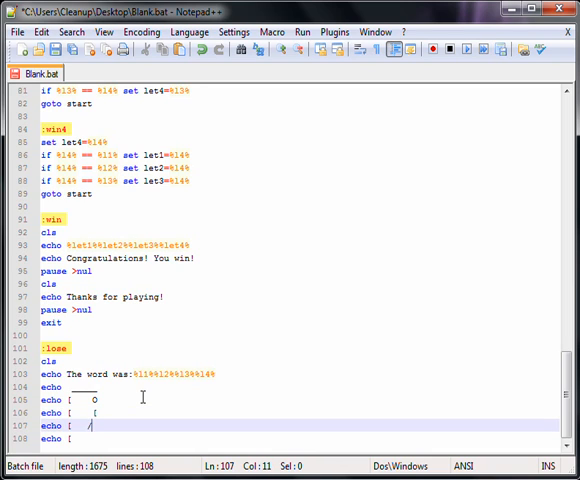
text( \)
key(Up)
text(\)
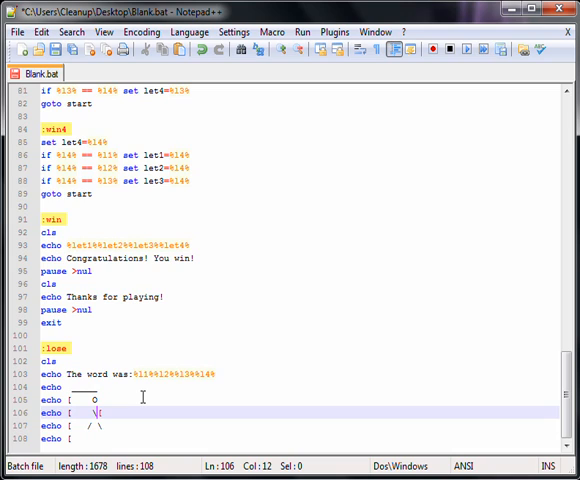
key(BackSpace)
key(Left)
text(/)
key(Right)
text(\)
key(BackSpace)
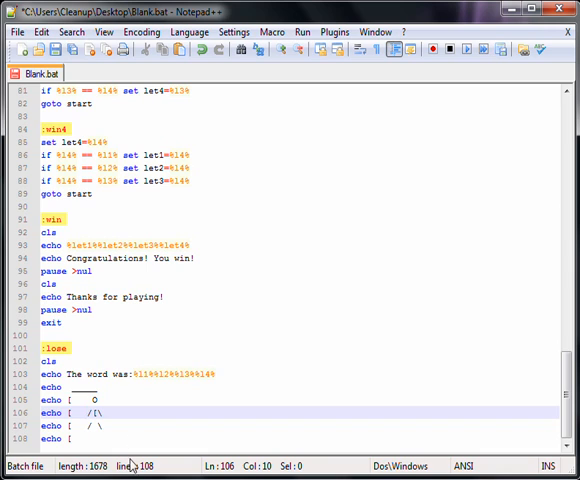
click(136, 443)
After the figure add echo., echo Hangman!, pause >nul and cls.
key(Return)
text(echo.)
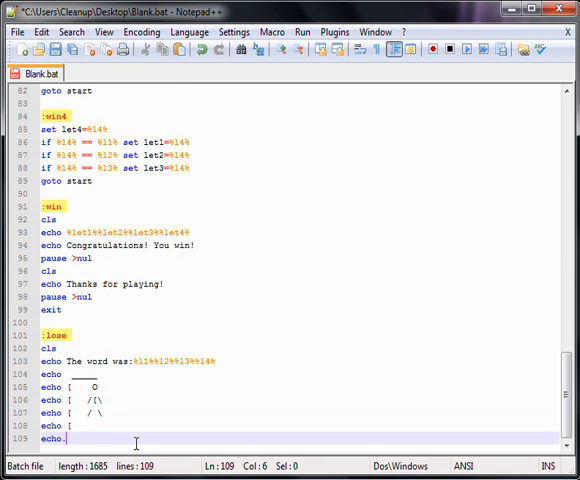
key(Return)
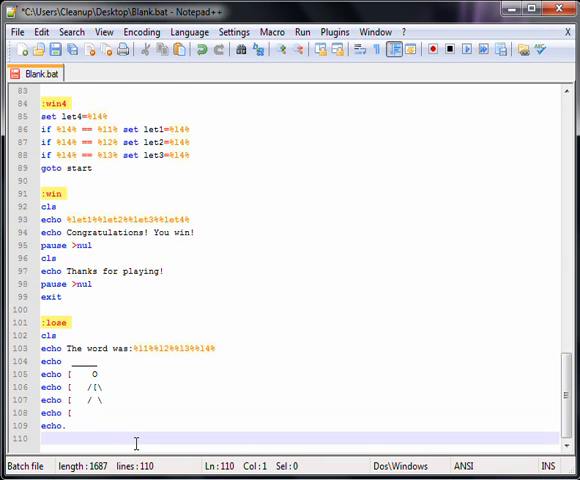
text(:an)
key(BackSpace)
key(BackSpace)
key(BackSpace)
text(echo H)
text(angma)
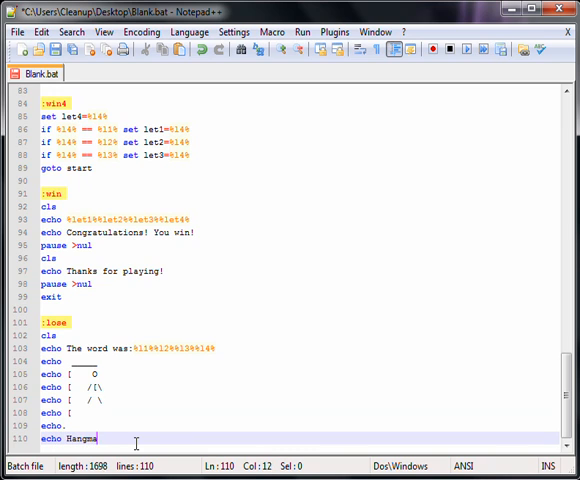
text(n!)
key(Return)
text(pause)
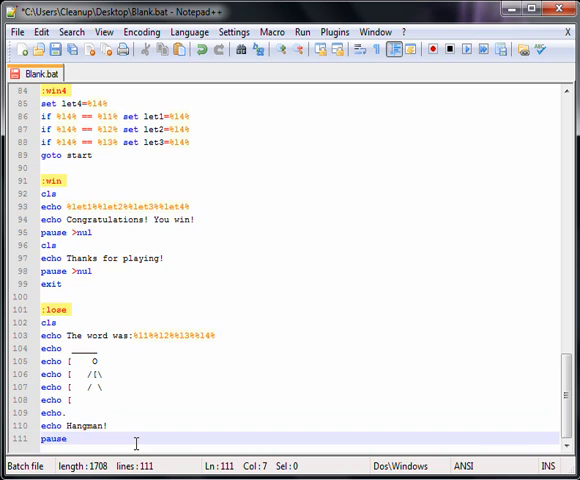
text( >nul)
key(Return)
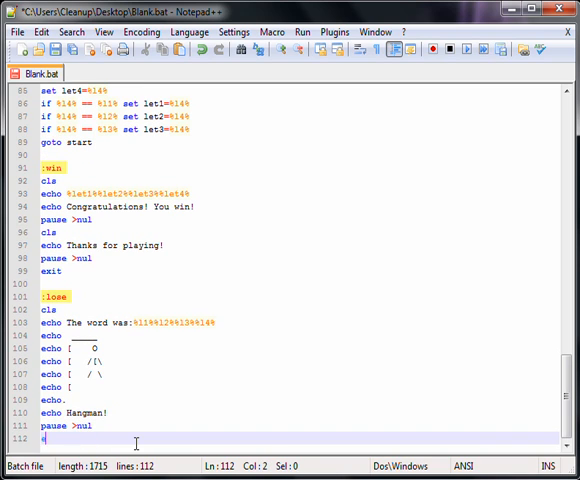
text(ls)
Finish :lose with echo Thanks for playing!, pause >nul and exit, then scroll to the top.
key(Return)
text(echo Than)
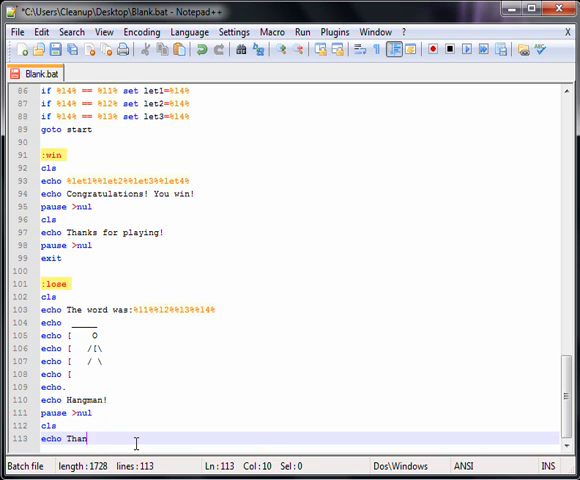
text(ks for playing)
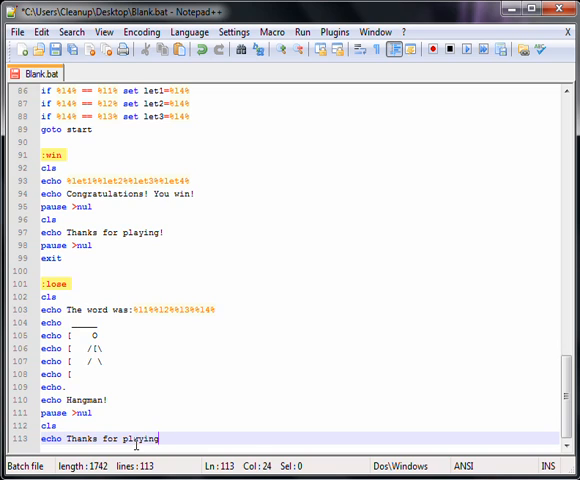
text(!)
key(Return)
text(use >n)
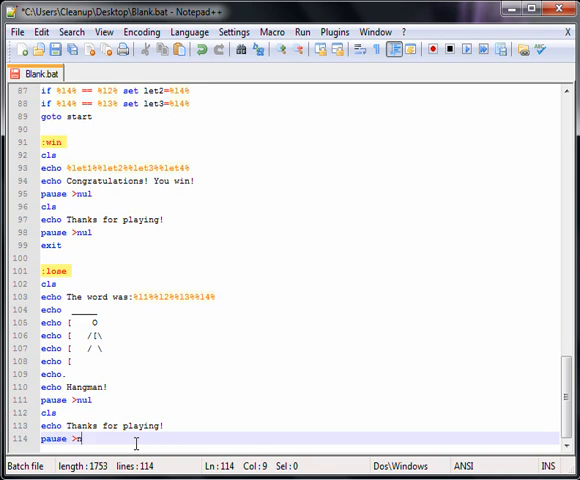
text(ul)
key(Return)
text(exit)
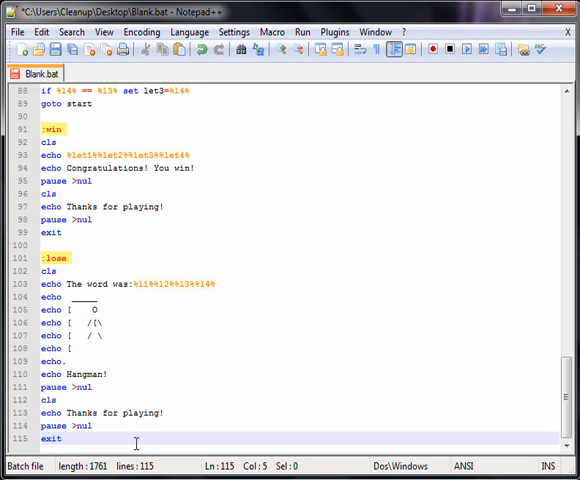
click(148, 351)
drag(567, 420, 567, 95)
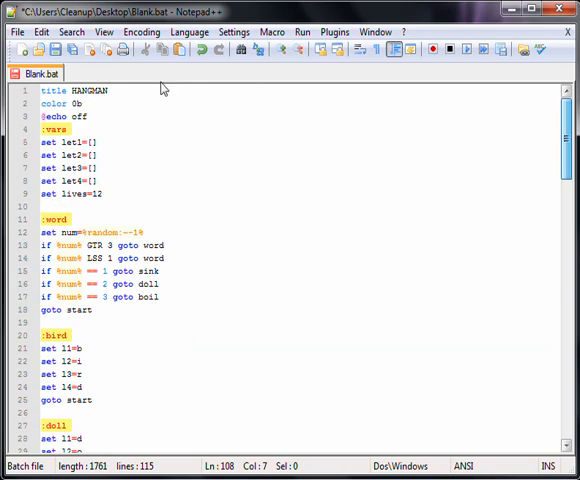
Save the script, run Blank.bat and enter guesses a, f, b.
click(16, 31)
click(56, 44)
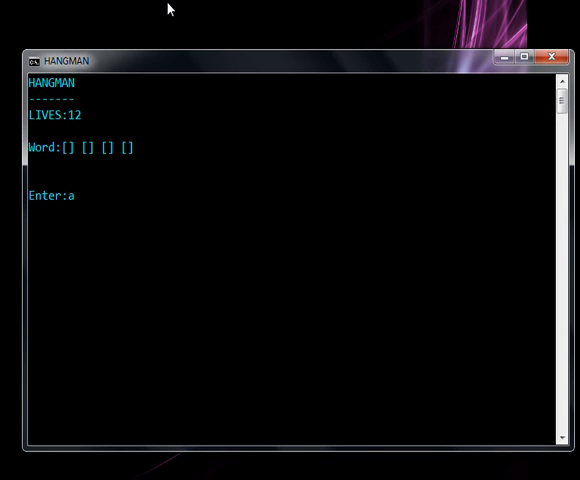
key(Return)
text(f)
key(Return)
text(b)
key(Return)
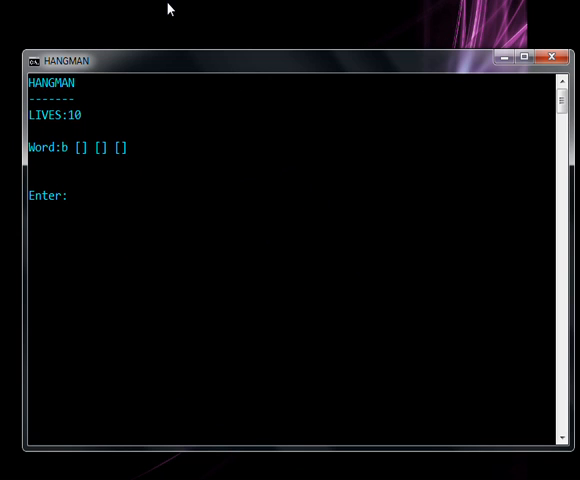
text(o)
Guess o, l, i to reveal boil and dismiss the Congratulations! You win! screen.
key(Return)
text(l)
key(Return)
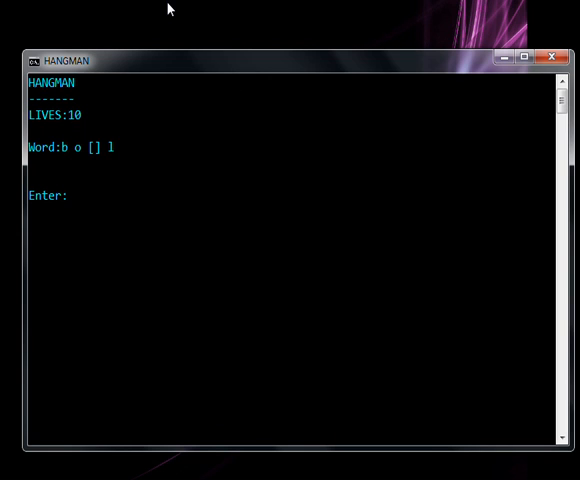
key(Return)
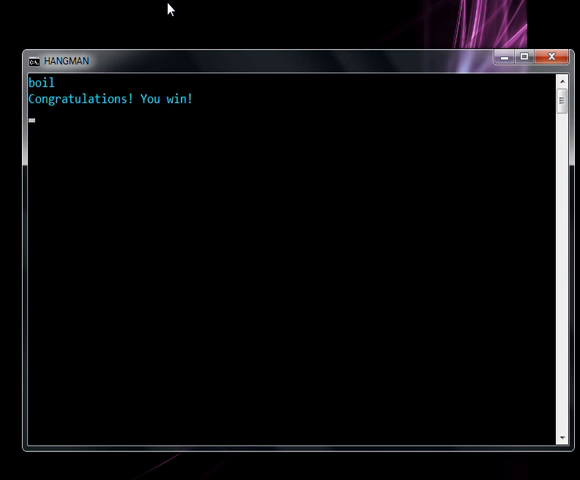
key(Return)
key(Return)
Relaunch Blank.bat and enter wrong guesses such as fd and f.
double_click(118, 160)
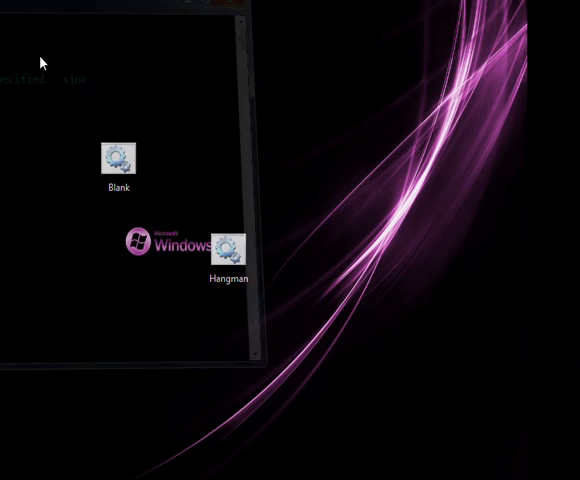
double_click(118, 158)
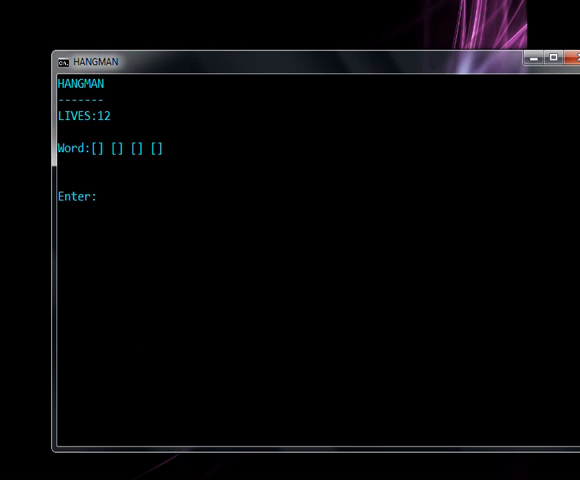
text(2)
key(Return)
text(fd)
key(Return)
text(f)
key(Return)
key(Return)
Keep guessing wrong until lives run out, revealing doll with the Hangman! screen, then exit.
key(Return)
text(f)
key(Return)
text(f)
key(Return)
key(Return)
text(f)
key(Return)
text(f)
key(Return)
key(Return)
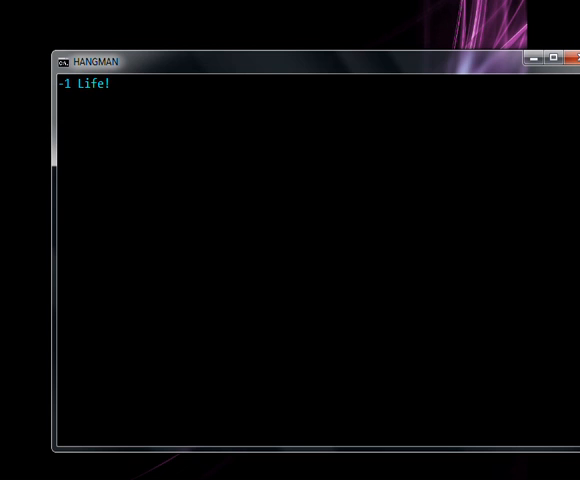
key(Return)
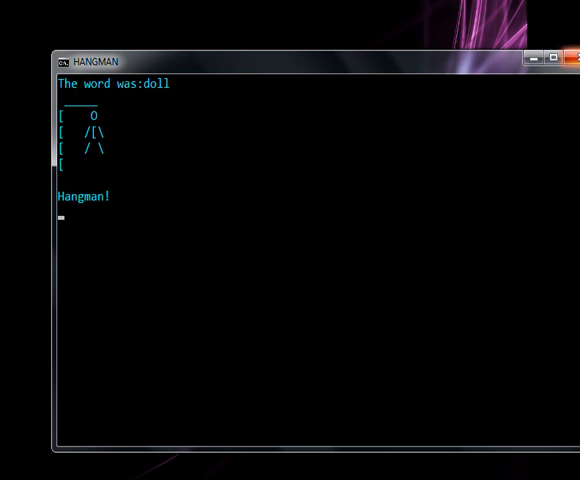
key(Return)
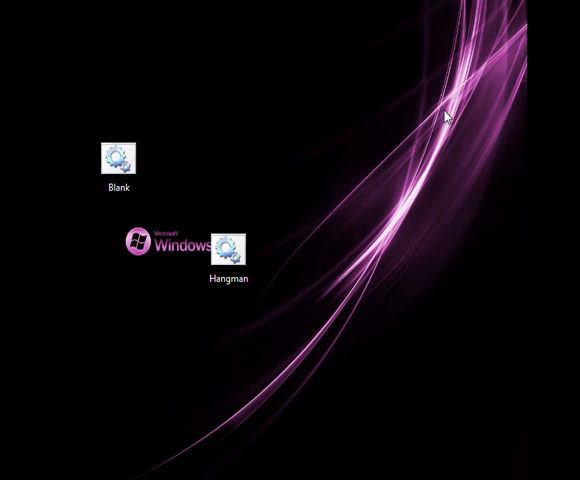